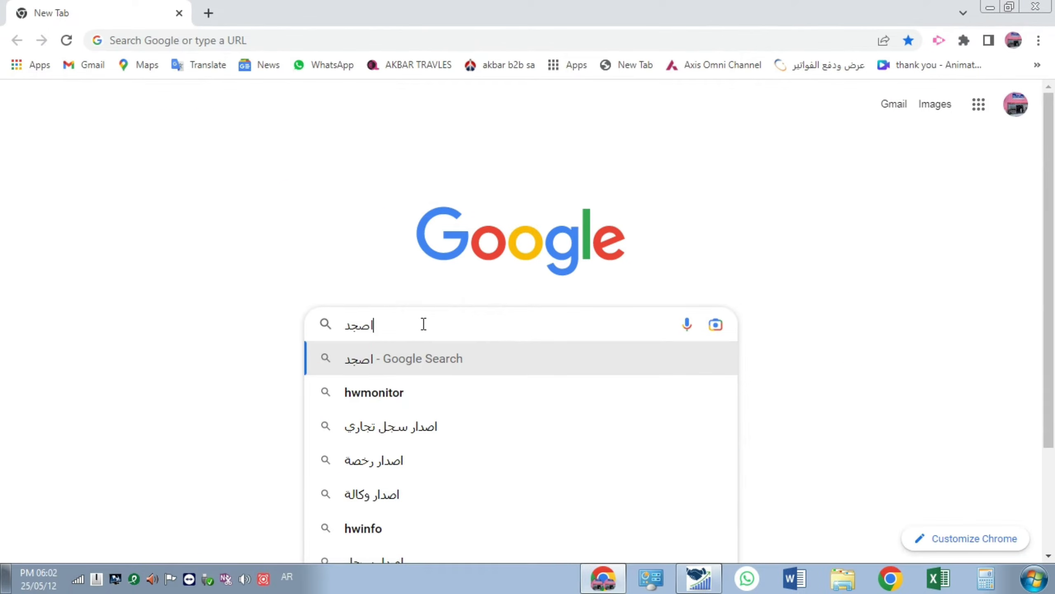
Step: Search Google for "اصدار سند لأمر" and open the Nafith platform's home page from the results
{"action": "key", "text": "BackSpace"}
{"action": "key", "text": "BackSpace"}
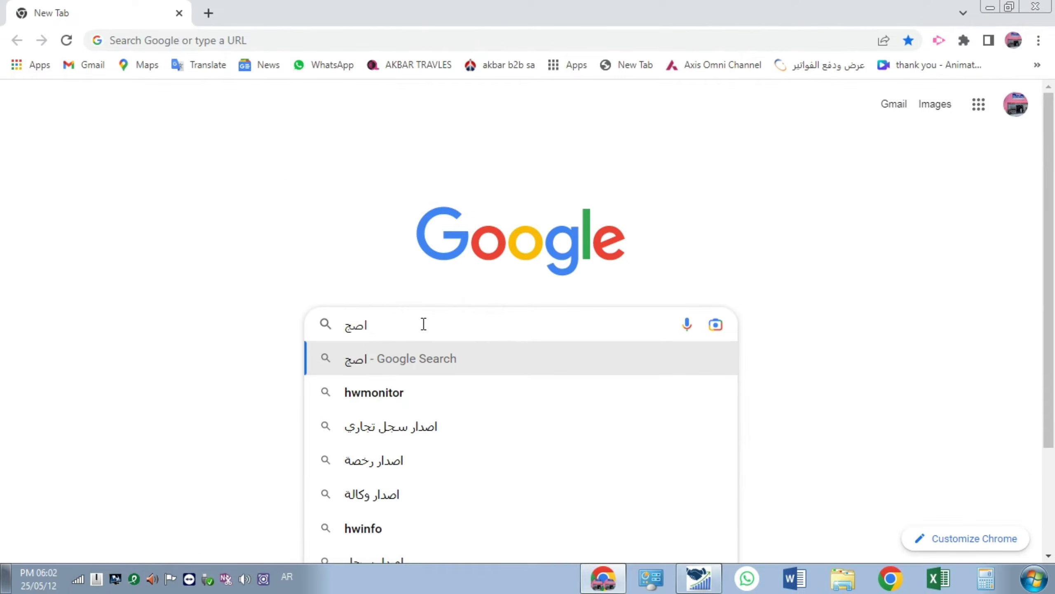
{"action": "type", "text": "دار سند"}
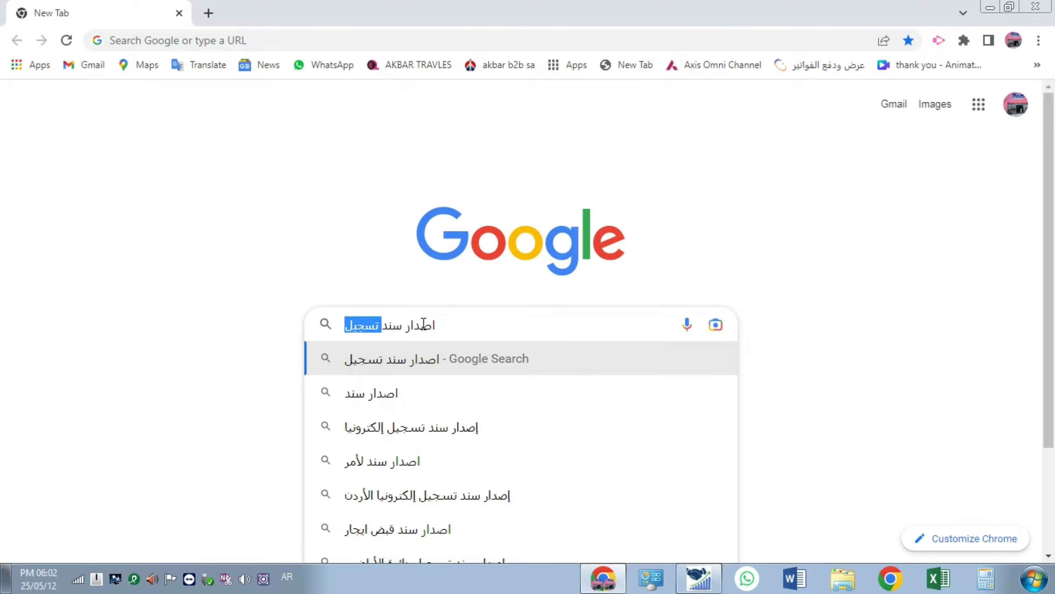
{"action": "left_click", "coordinate": [336, 474]}
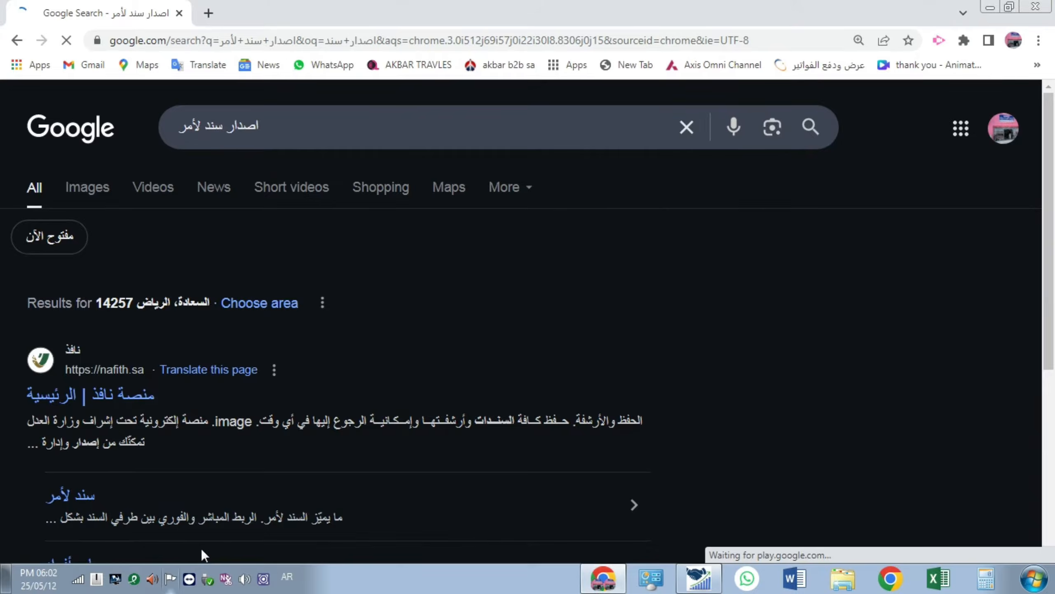
{"action": "left_click", "coordinate": [98, 402]}
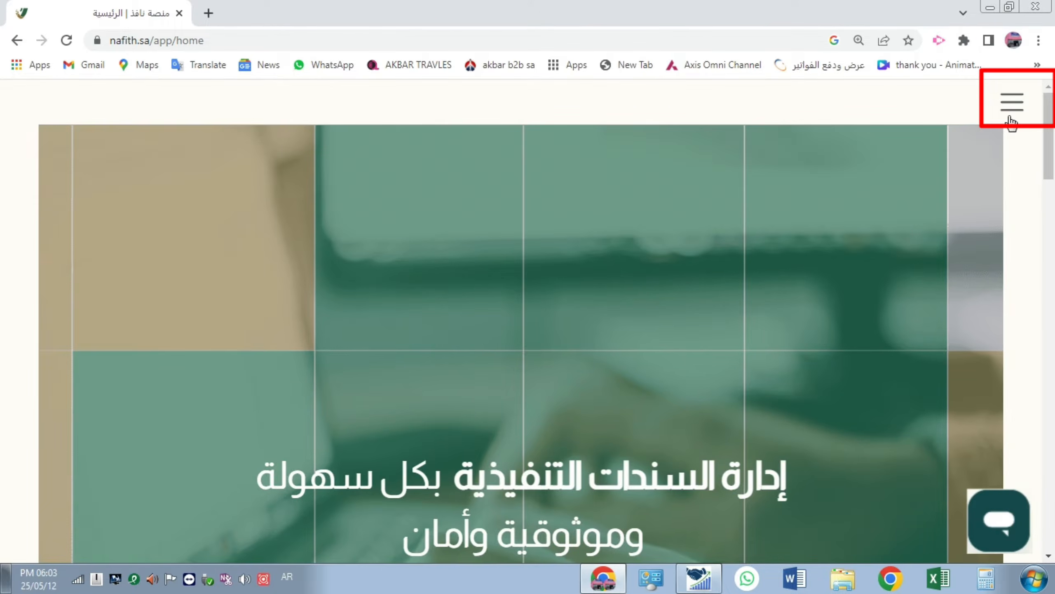
Step: Open the individuals' account login (حساب أفراد) on Nafith and start signing in through the unified national access portal
{"action": "left_click", "coordinate": [1011, 119]}
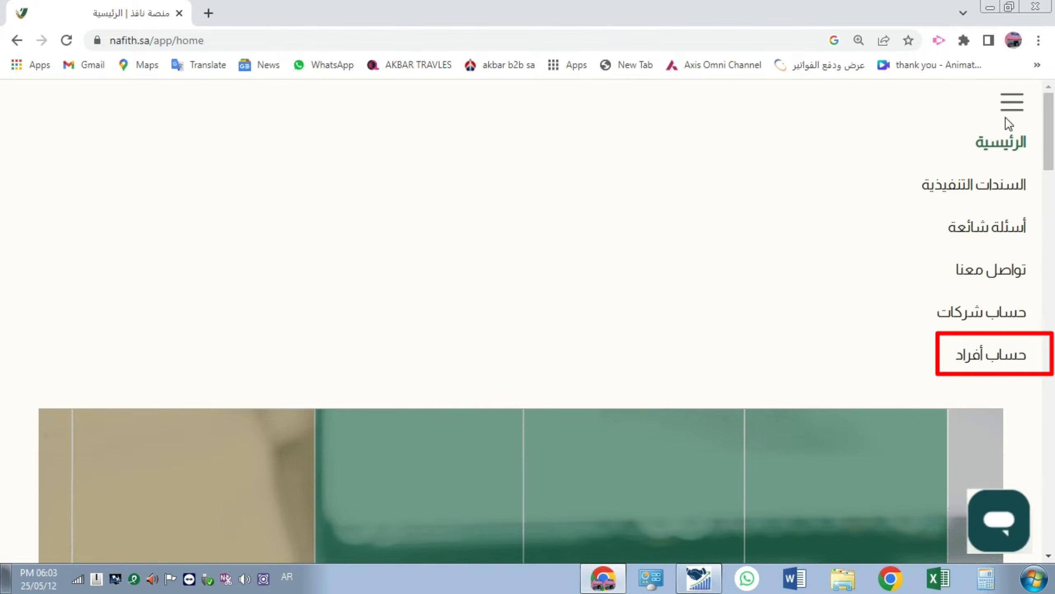
{"action": "left_click", "coordinate": [979, 362]}
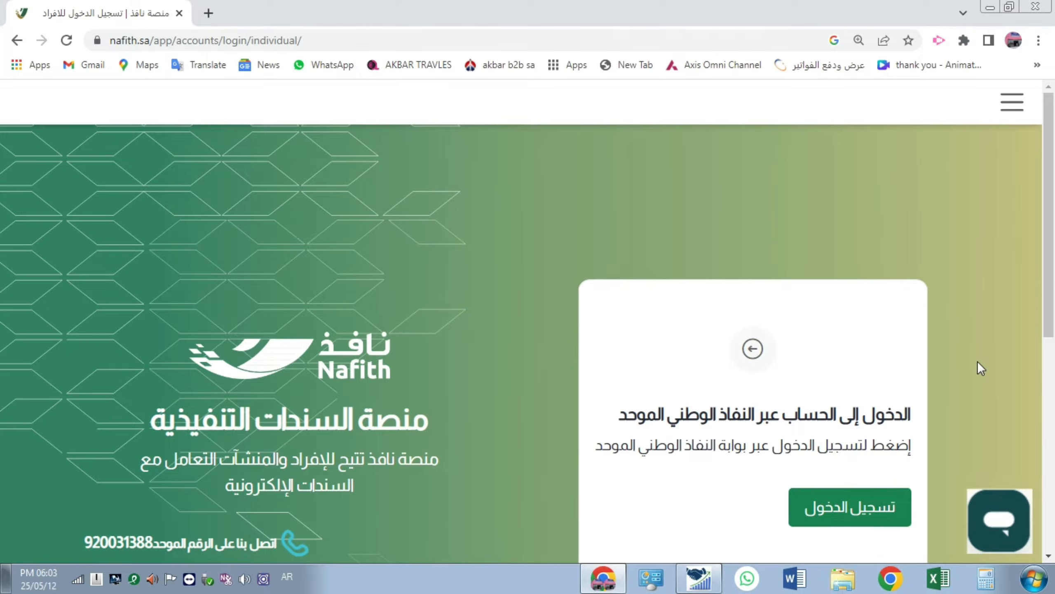
{"action": "scroll", "coordinate": [759, 307], "scroll_direction": "down", "scroll_amount": 2}
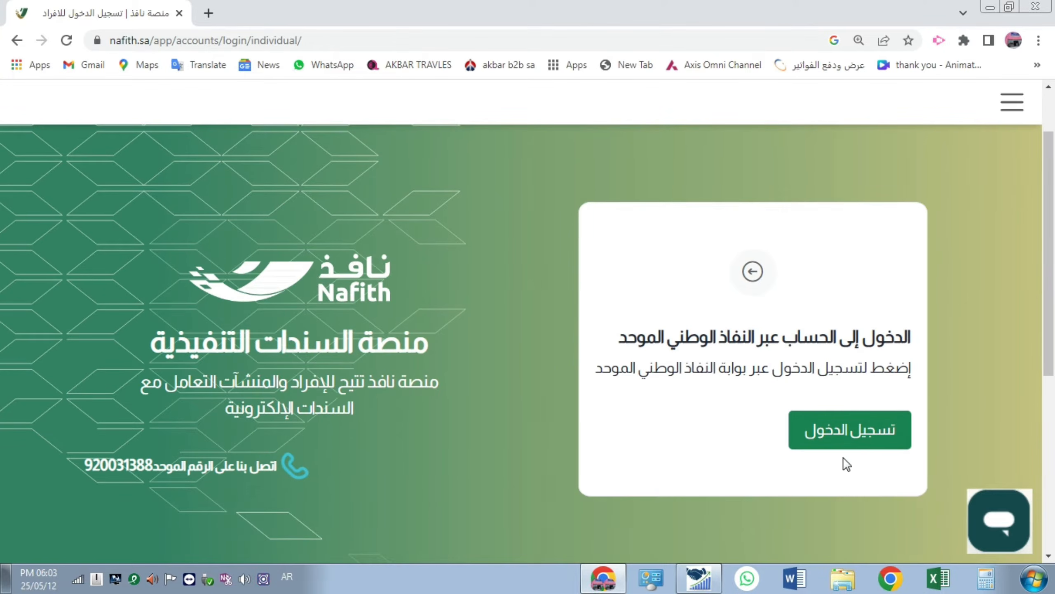
{"action": "left_click", "coordinate": [809, 423]}
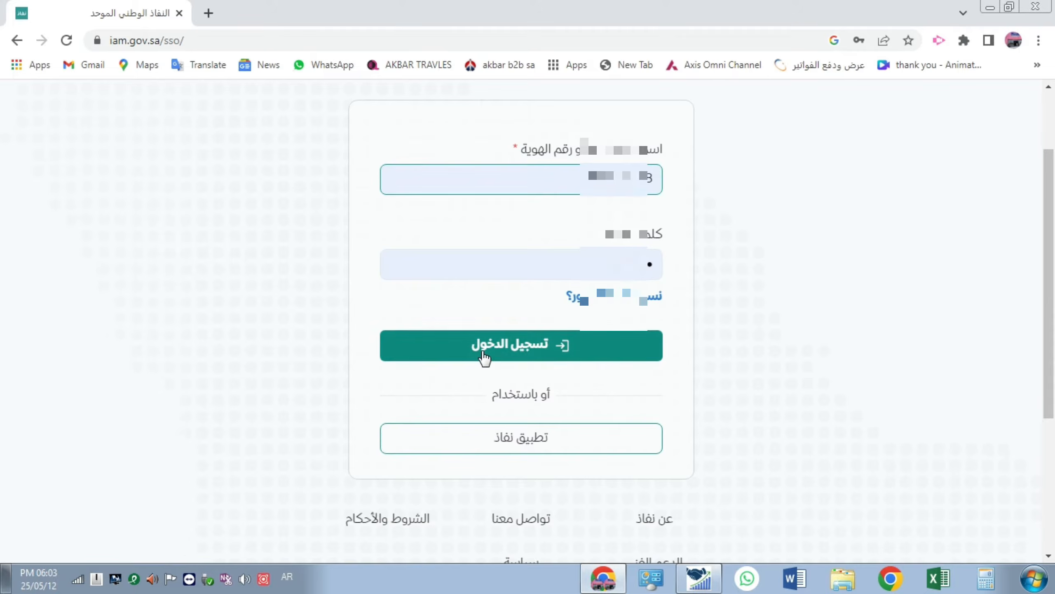
Step: Sign in with the verification code sent to the mobile phone and approve the transfer to وزارة العدل
{"action": "left_click", "coordinate": [483, 353]}
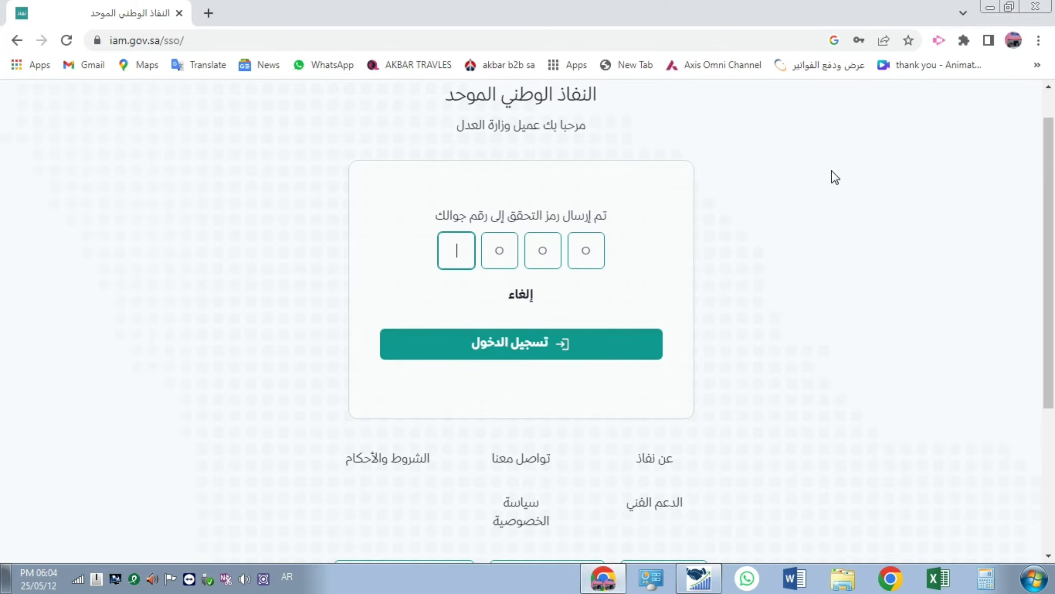
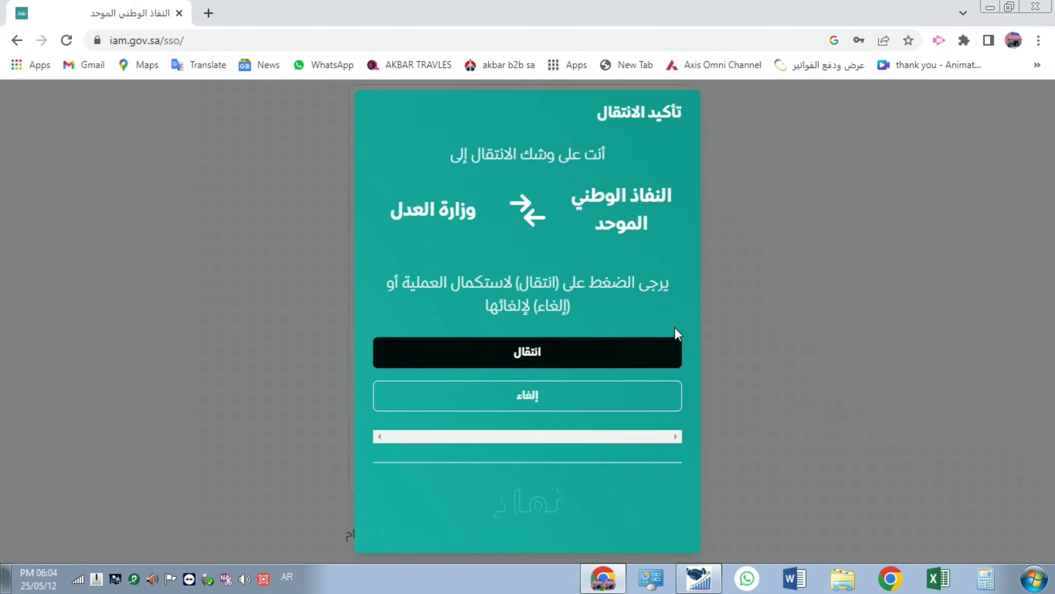
{"action": "left_click", "coordinate": [539, 349]}
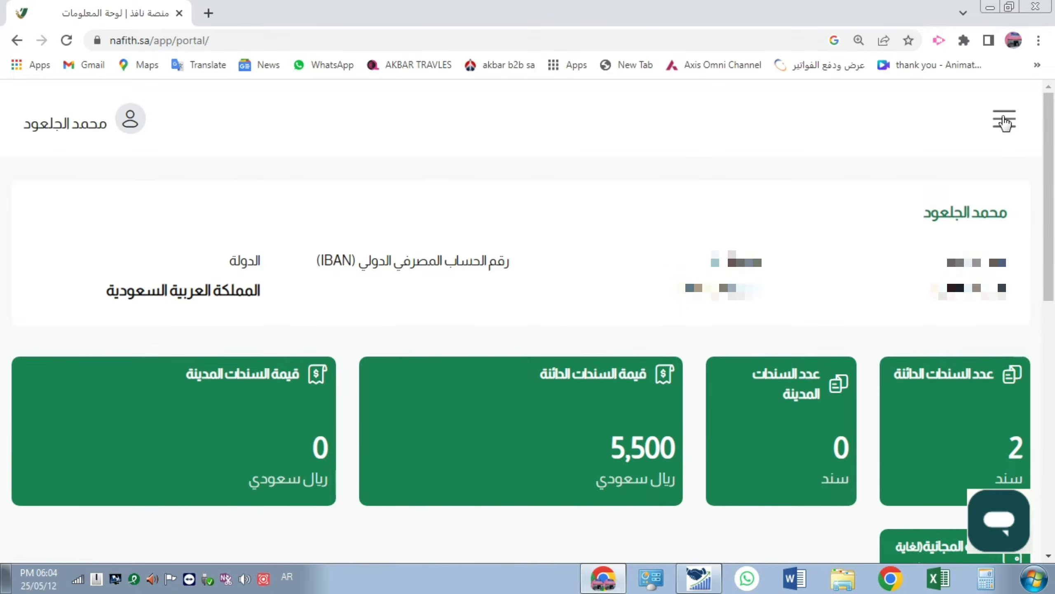
Step: Review the bond management section (إدارة السندات): the search criteria, bonds created, bonds issued against the account and bonds awaiting approval
{"action": "left_click", "coordinate": [1005, 121]}
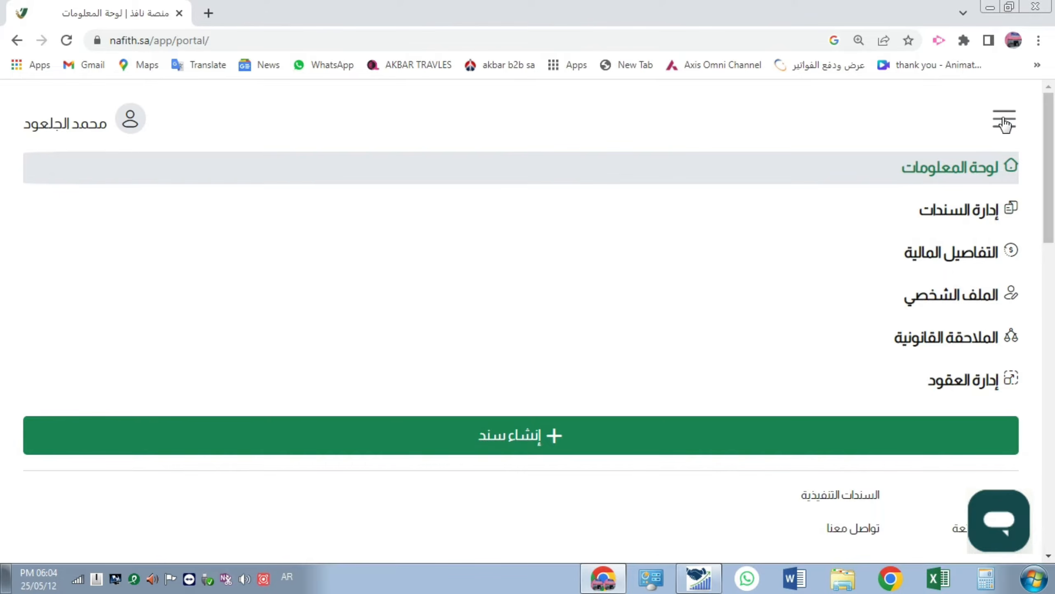
{"action": "left_click", "coordinate": [975, 218]}
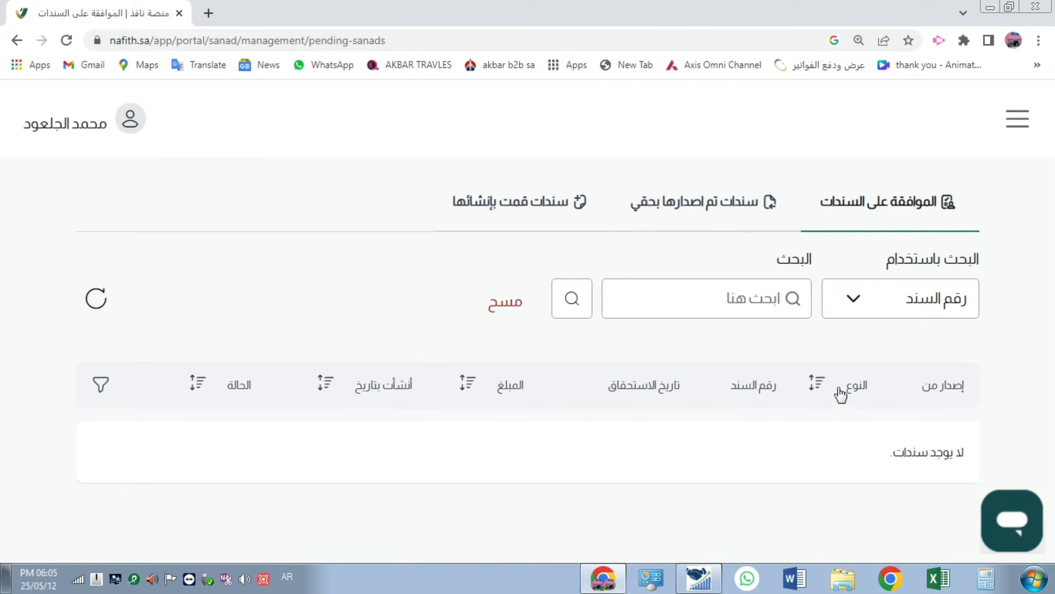
{"action": "left_click", "coordinate": [874, 307]}
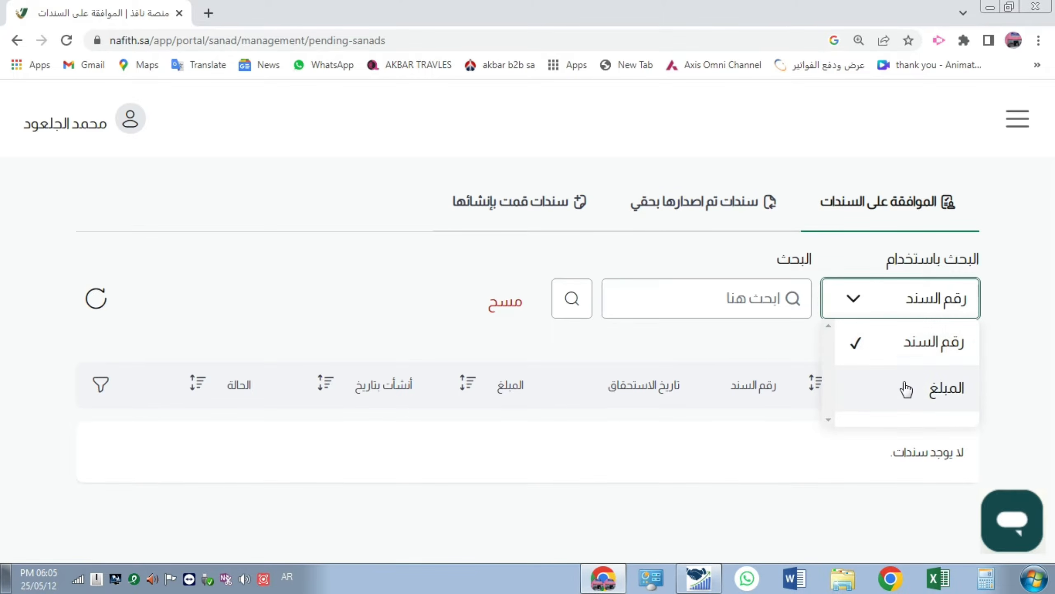
{"action": "left_click", "coordinate": [734, 344]}
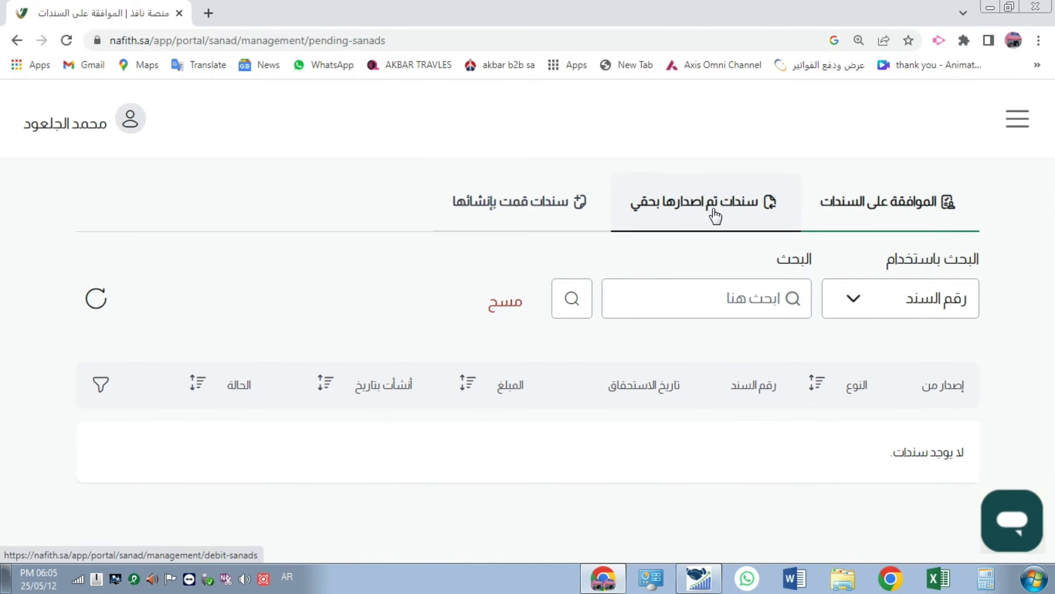
{"action": "left_click", "coordinate": [552, 212]}
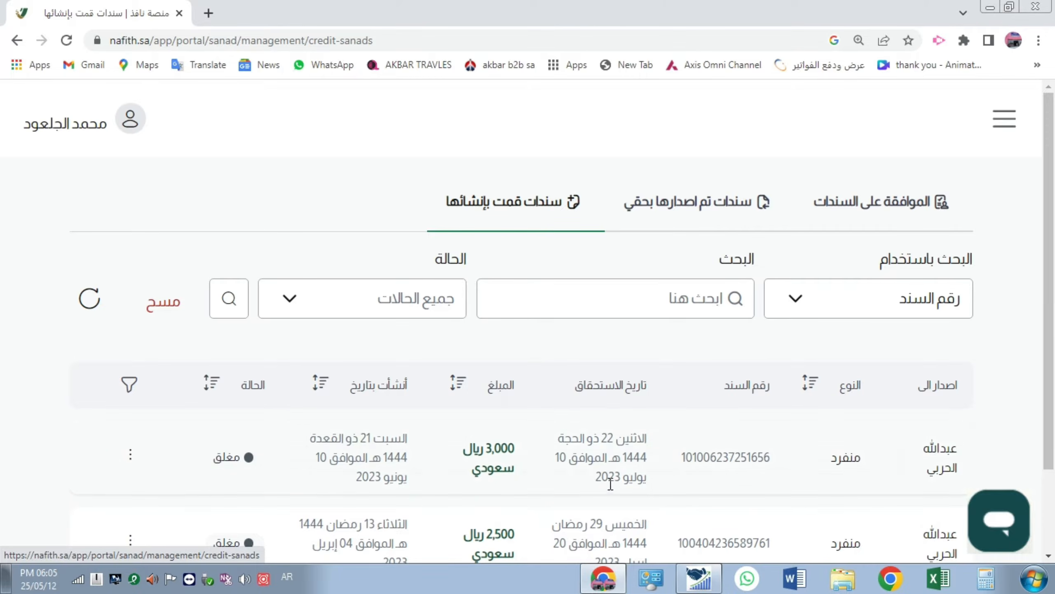
{"action": "left_click", "coordinate": [694, 208]}
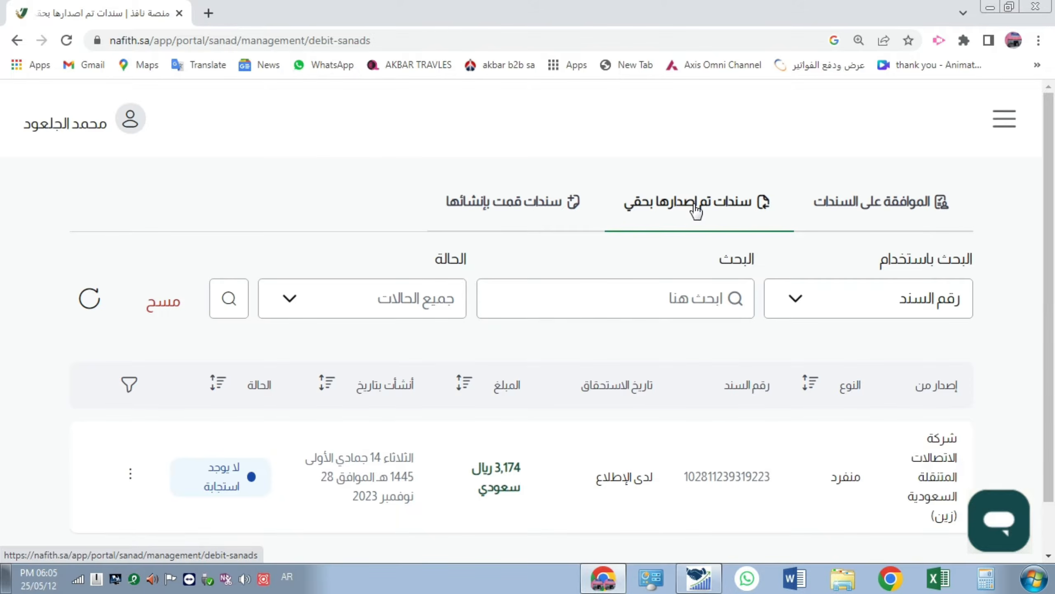
{"action": "scroll", "coordinate": [693, 437], "scroll_direction": "down", "scroll_amount": 2}
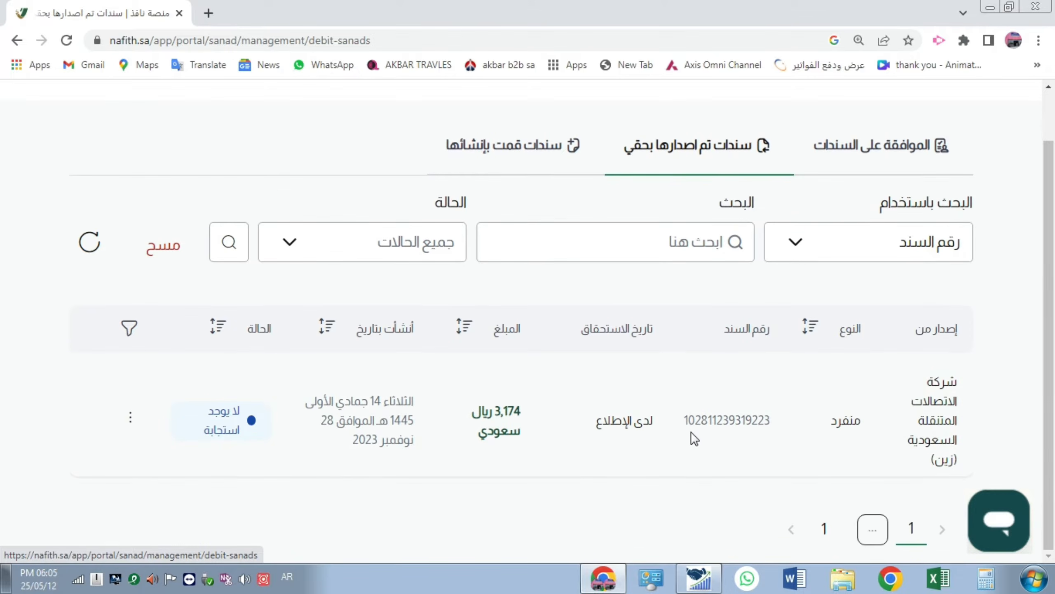
{"action": "scroll", "coordinate": [791, 449], "scroll_direction": "up", "scroll_amount": 1}
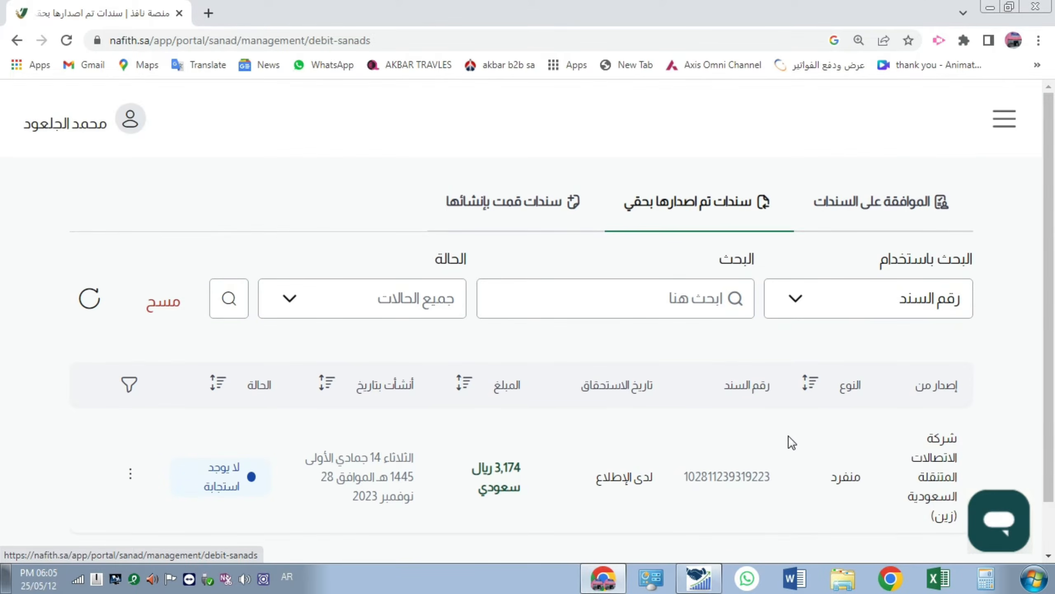
{"action": "left_click", "coordinate": [864, 212]}
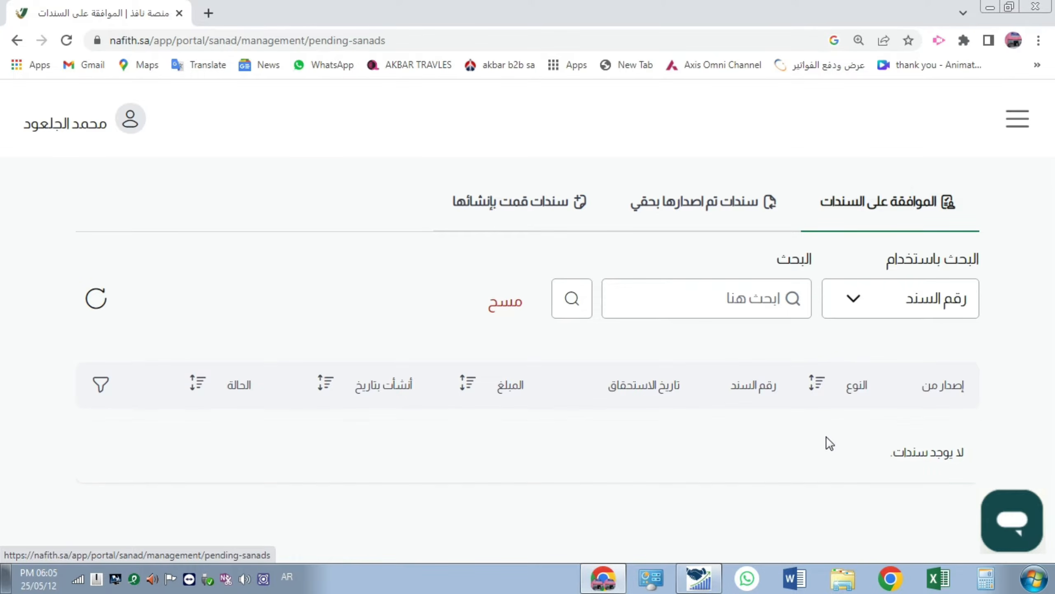
Step: Start creating a new bond (إنشاء سند) and choose the single type فردي
{"action": "left_click", "coordinate": [1018, 133]}
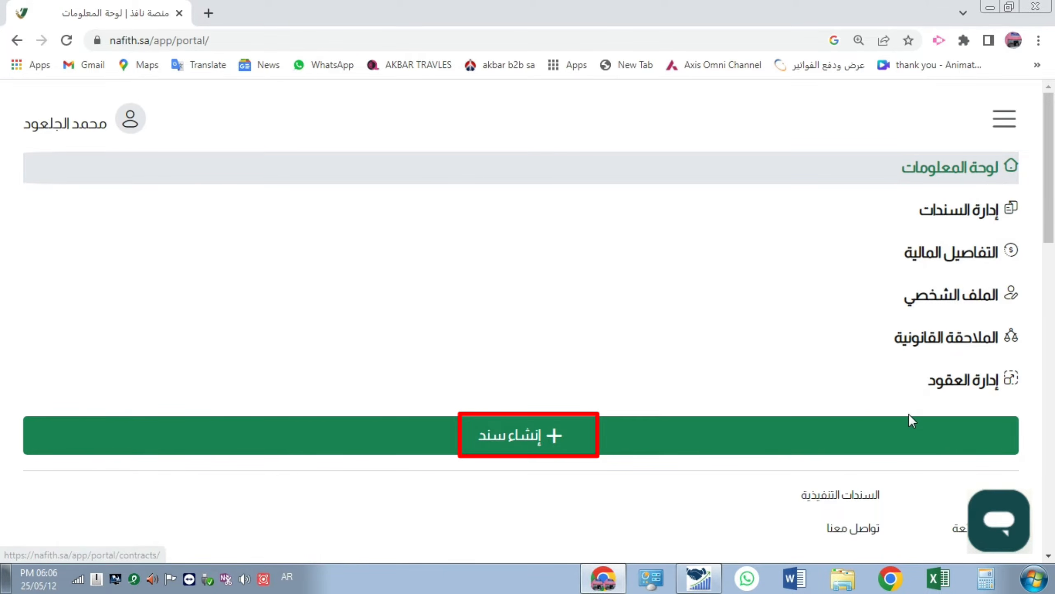
{"action": "left_click", "coordinate": [544, 440]}
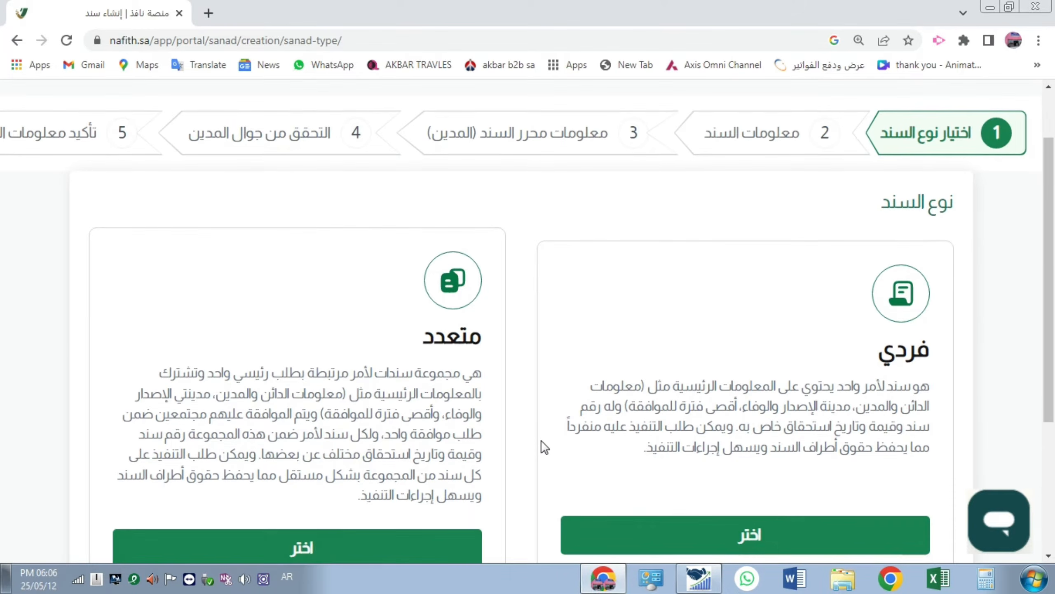
{"action": "scroll", "coordinate": [542, 445], "scroll_direction": "down", "scroll_amount": 3}
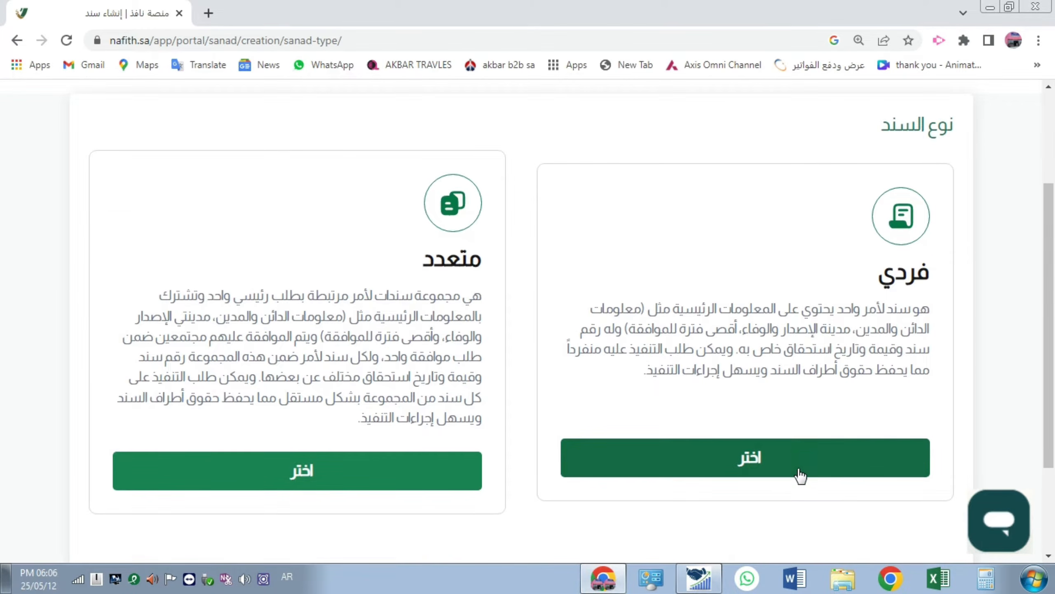
{"action": "left_click", "coordinate": [772, 459]}
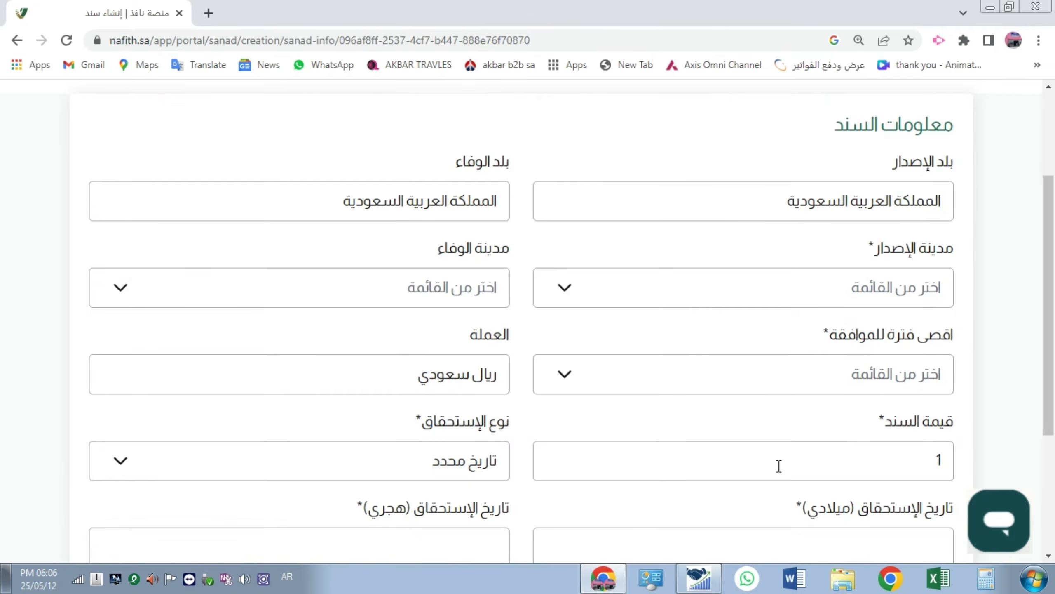
Step: Set the bond's issue city (مدينة الإصدار) to بريده
{"action": "left_click", "coordinate": [742, 293]}
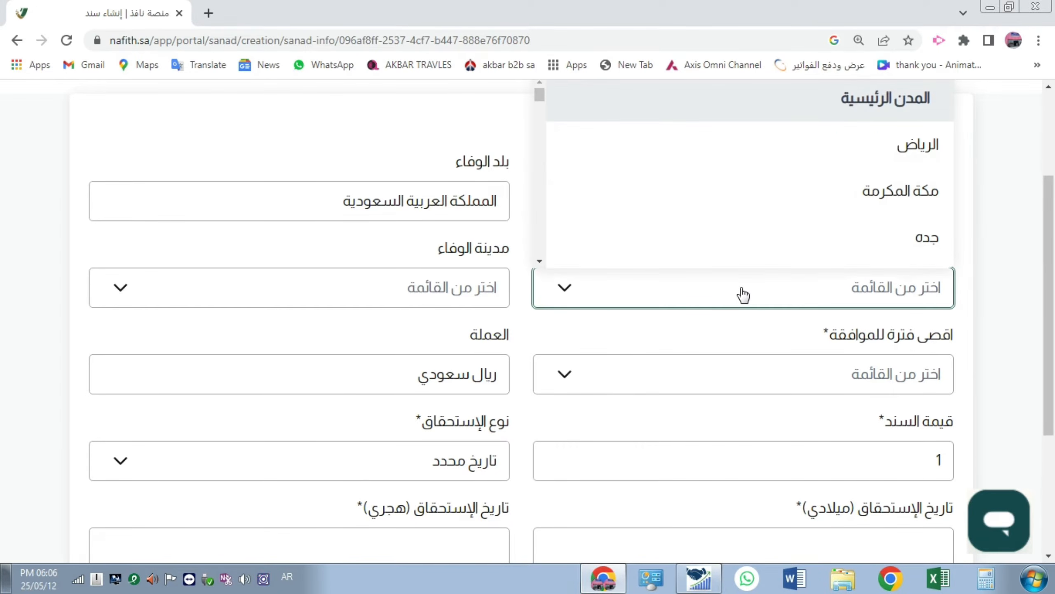
{"action": "scroll", "coordinate": [791, 228], "scroll_direction": "down", "scroll_amount": 1}
{"action": "left_click", "coordinate": [539, 261]}
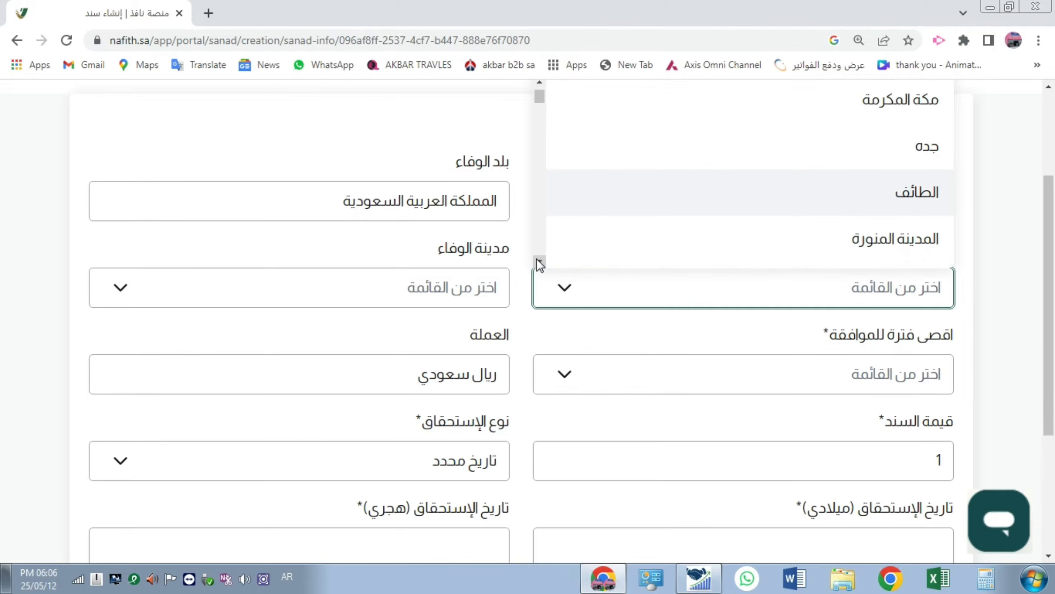
{"action": "left_click", "coordinate": [538, 261]}
{"action": "left_click", "coordinate": [539, 261]}
{"action": "left_click", "coordinate": [538, 261]}
{"action": "left_click", "coordinate": [539, 261]}
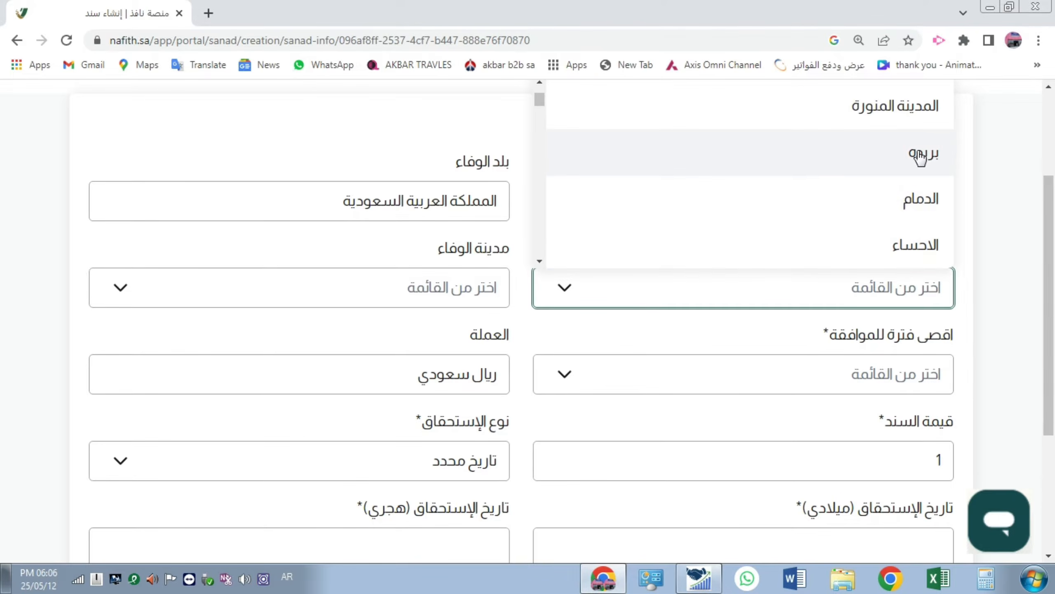
{"action": "left_click", "coordinate": [920, 155]}
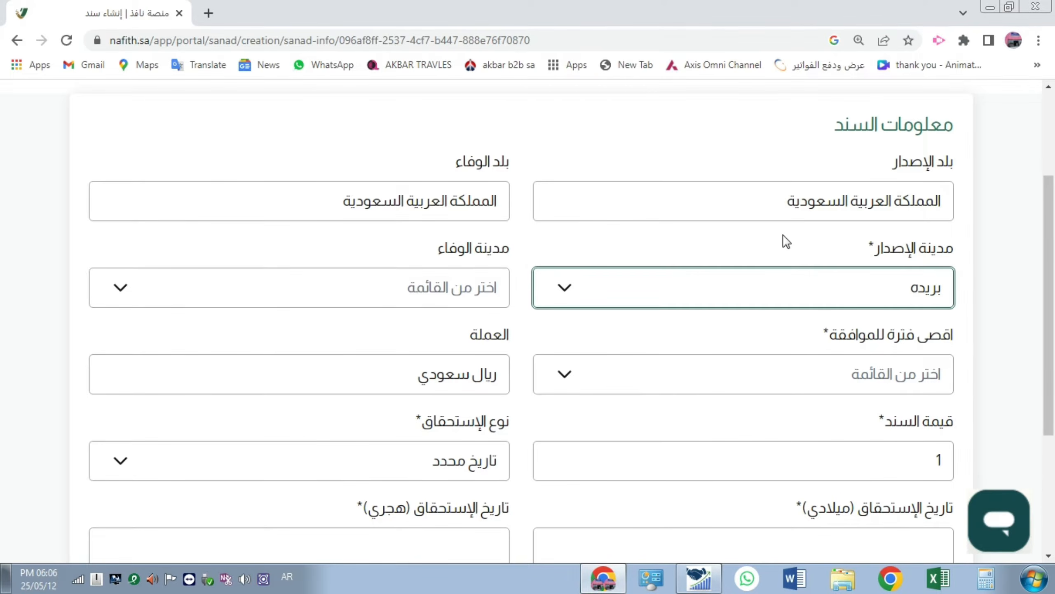
Step: Set the bond's payment city (مدينة الوفاء) to بريده
{"action": "left_click", "coordinate": [491, 297]}
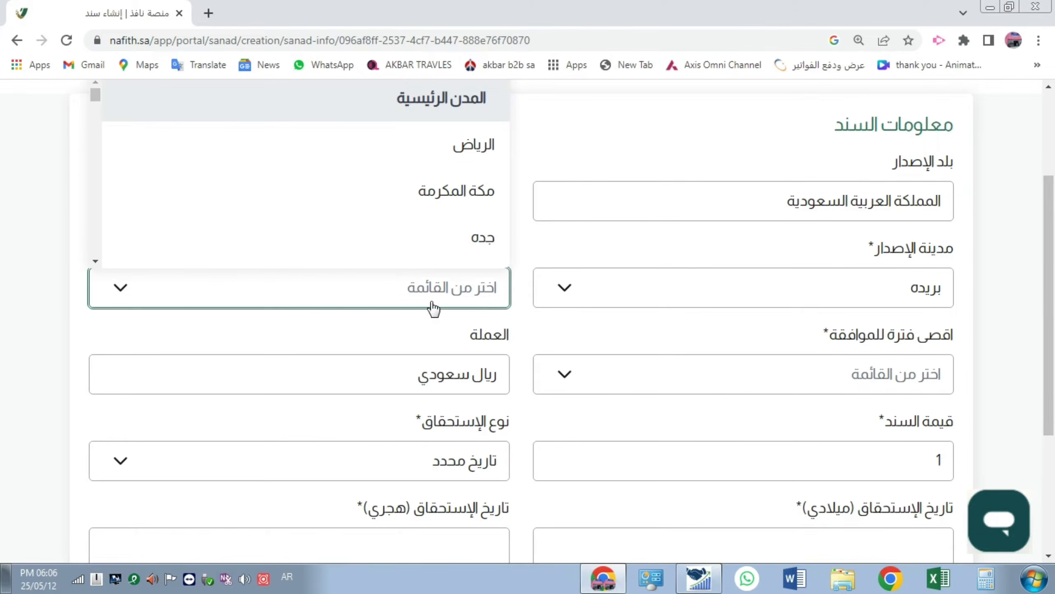
{"action": "scroll", "coordinate": [249, 237], "scroll_direction": "down", "scroll_amount": 3}
{"action": "left_click", "coordinate": [407, 206]}
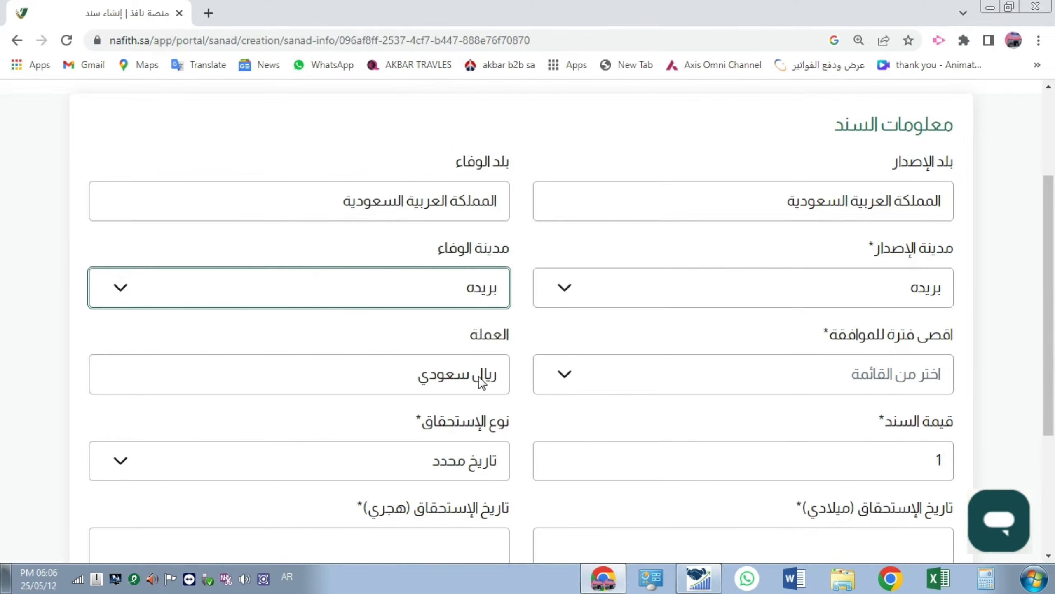
Step: Set the bond's maximum approval period (اقصى فترة للموافقة) to ٢٤ ساعة
{"action": "left_click", "coordinate": [883, 388]}
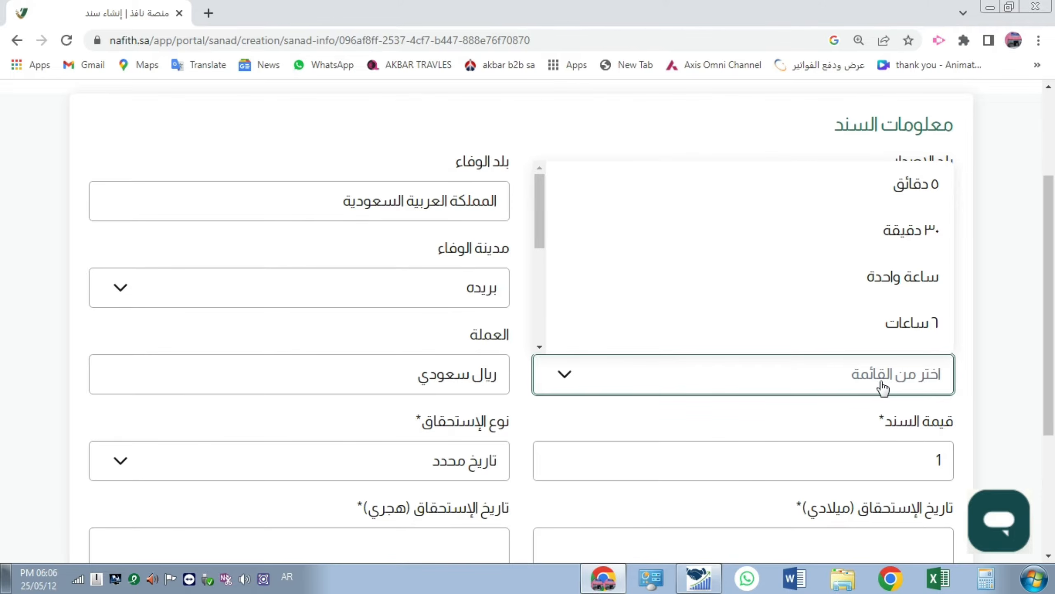
{"action": "left_click", "coordinate": [883, 388]}
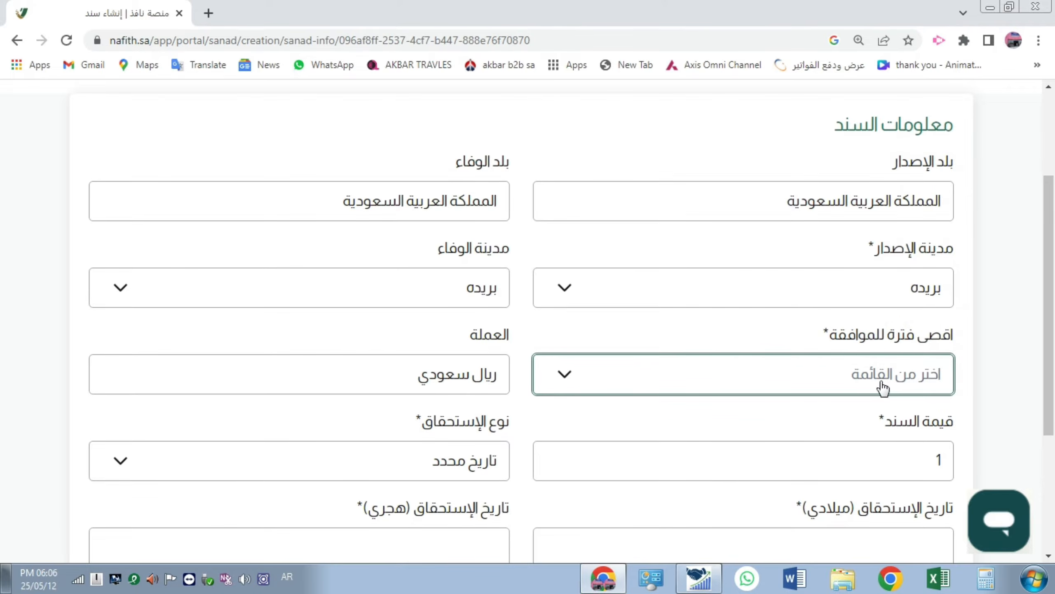
{"action": "left_click", "coordinate": [884, 388]}
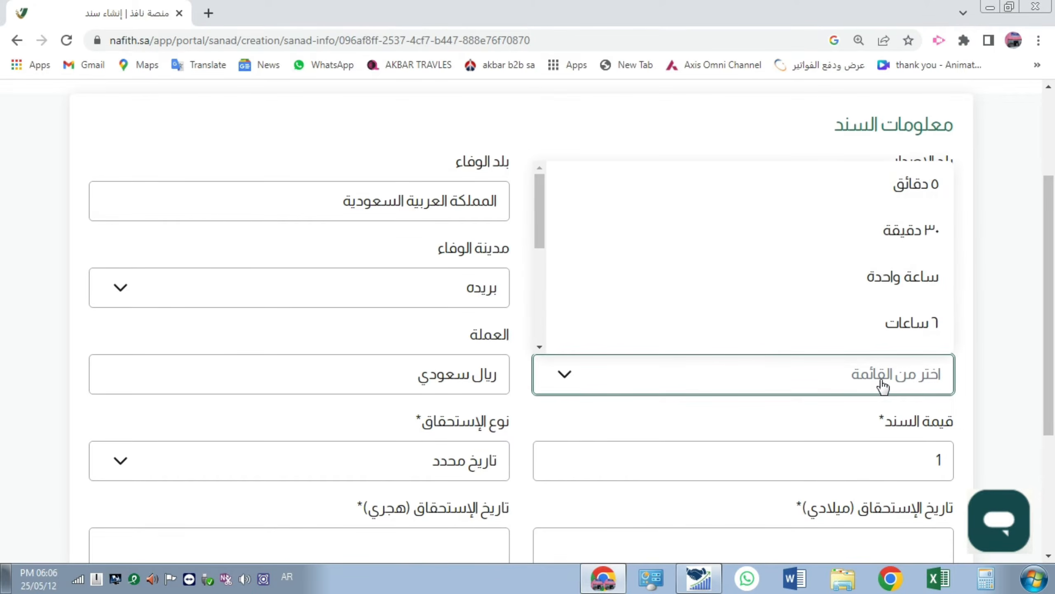
{"action": "scroll", "coordinate": [900, 338], "scroll_direction": "down", "scroll_amount": 1}
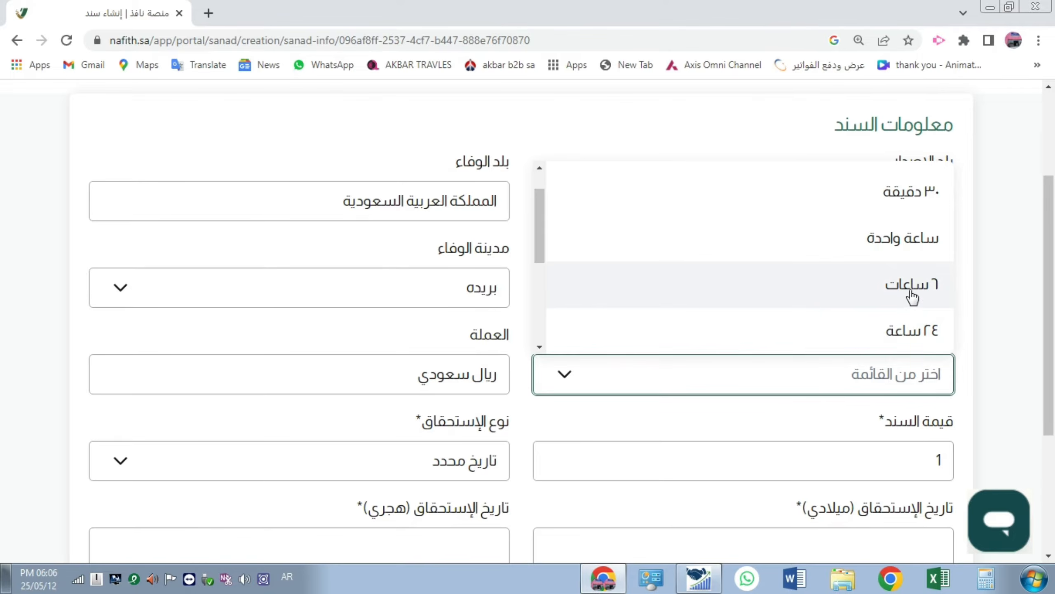
{"action": "left_click", "coordinate": [904, 332]}
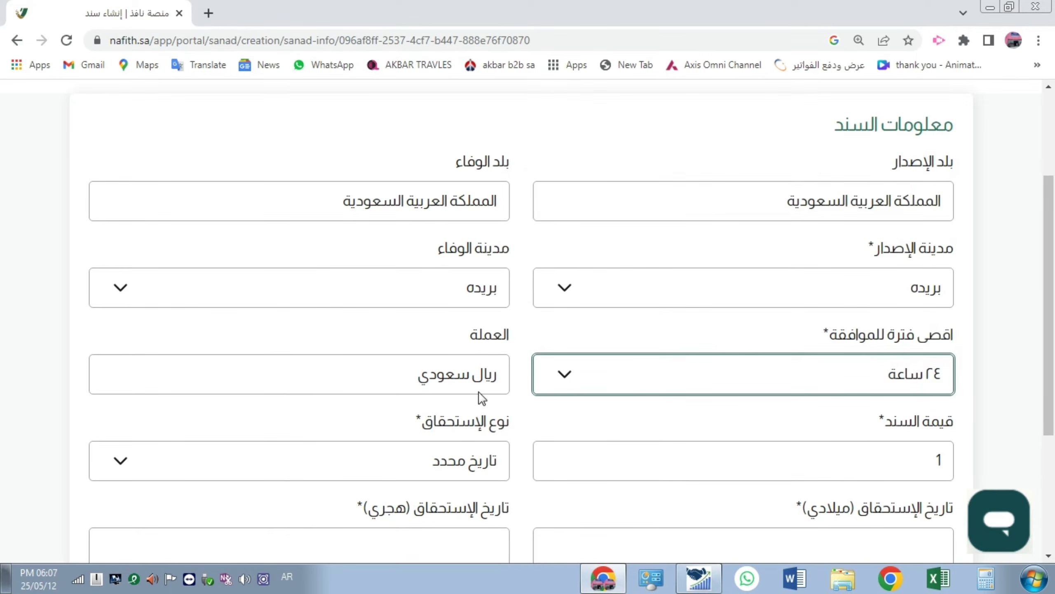
Step: Set the bond value (قيمة السند) to 10000
{"action": "left_click", "coordinate": [463, 375]}
{"action": "scroll", "coordinate": [600, 386], "scroll_direction": "down", "scroll_amount": 2}
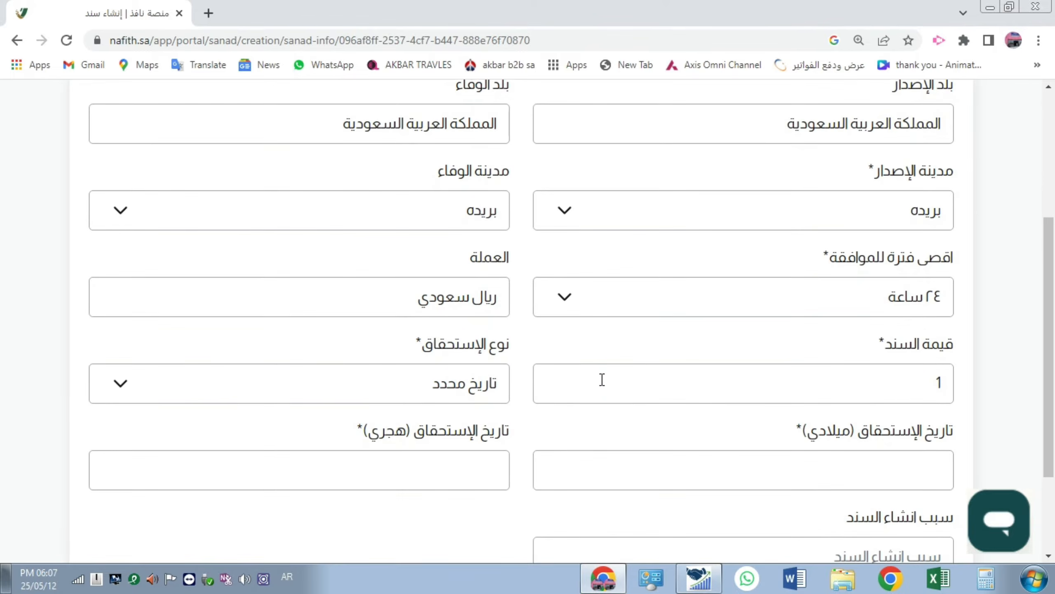
{"action": "left_click_drag", "start_coordinate": [854, 385], "coordinate": [1016, 380]}
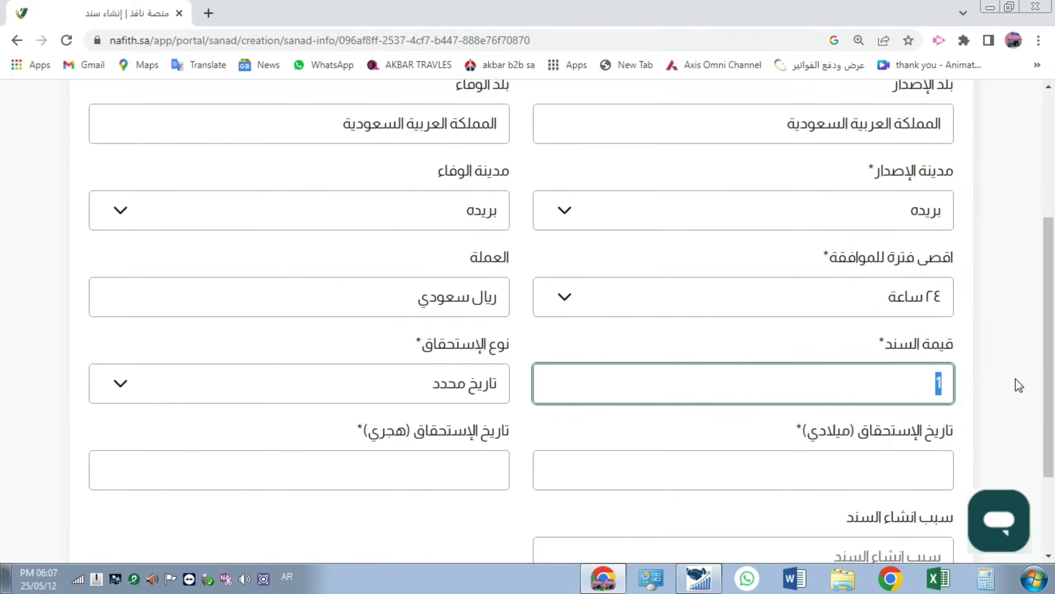
{"action": "type", "text": "10000"}
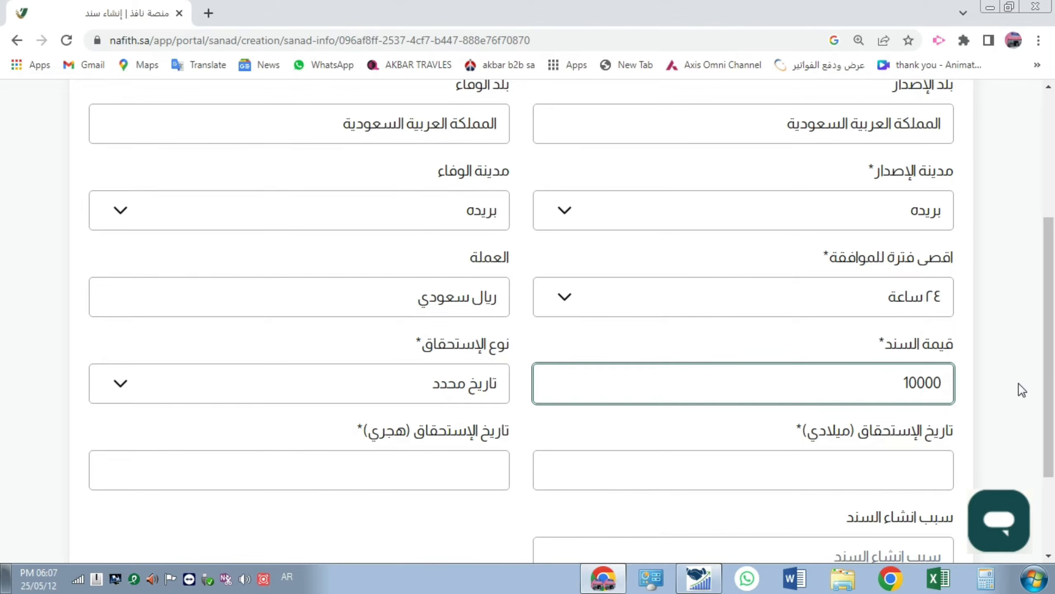
{"action": "left_click", "coordinate": [800, 342]}
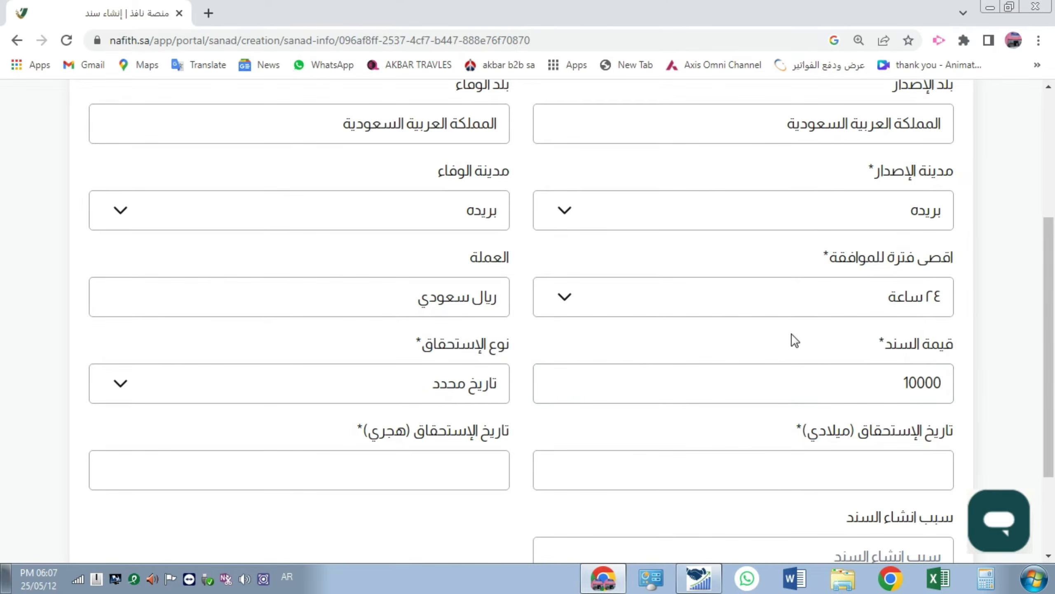
Step: Keep the due type (نوع الإستحقاق) as تاريخ محدد and set the Gregorian due date to 2025-07-20
{"action": "left_click", "coordinate": [477, 392]}
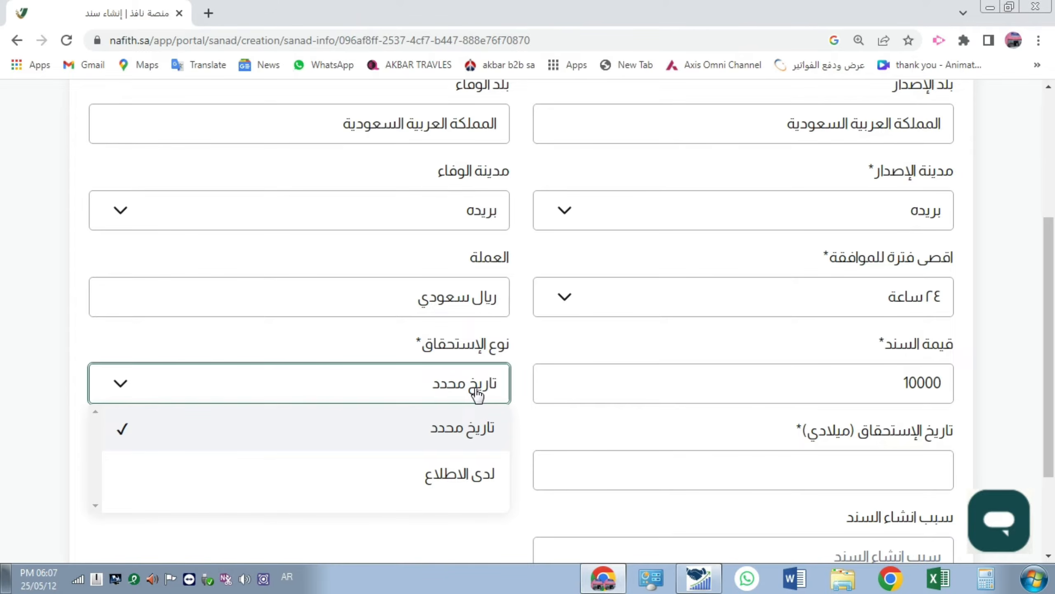
{"action": "left_click", "coordinate": [477, 392]}
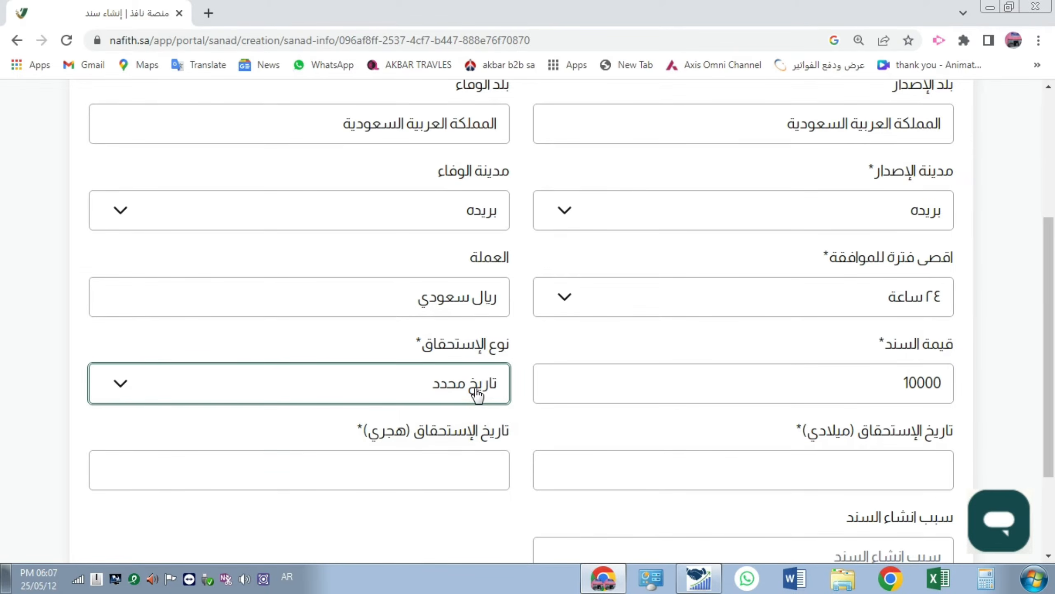
{"action": "scroll", "coordinate": [826, 443], "scroll_direction": "up", "scroll_amount": 2}
{"action": "scroll", "coordinate": [829, 447], "scroll_direction": "down", "scroll_amount": 3}
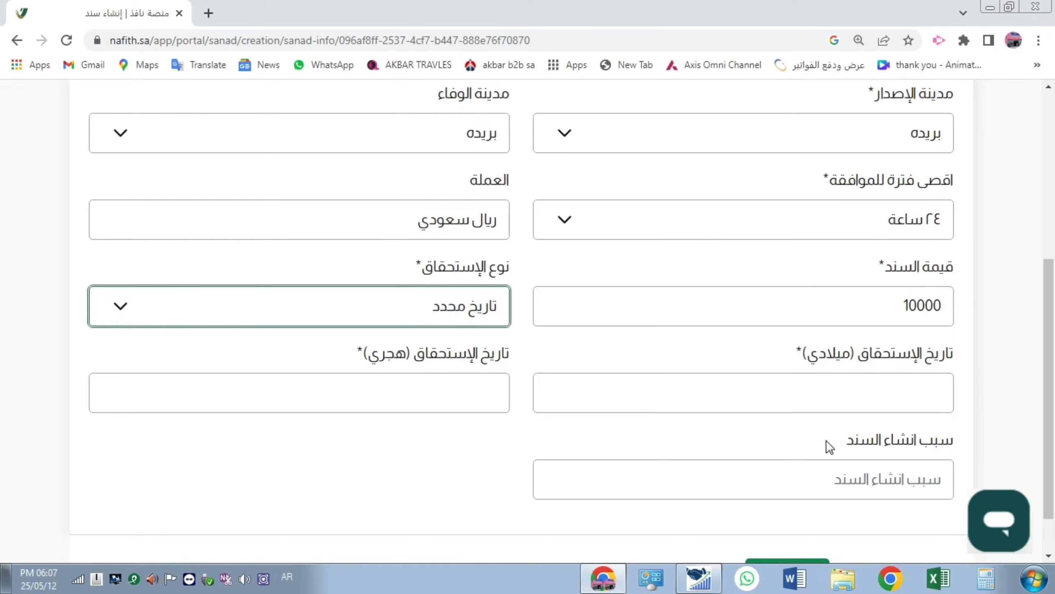
{"action": "left_click", "coordinate": [830, 403]}
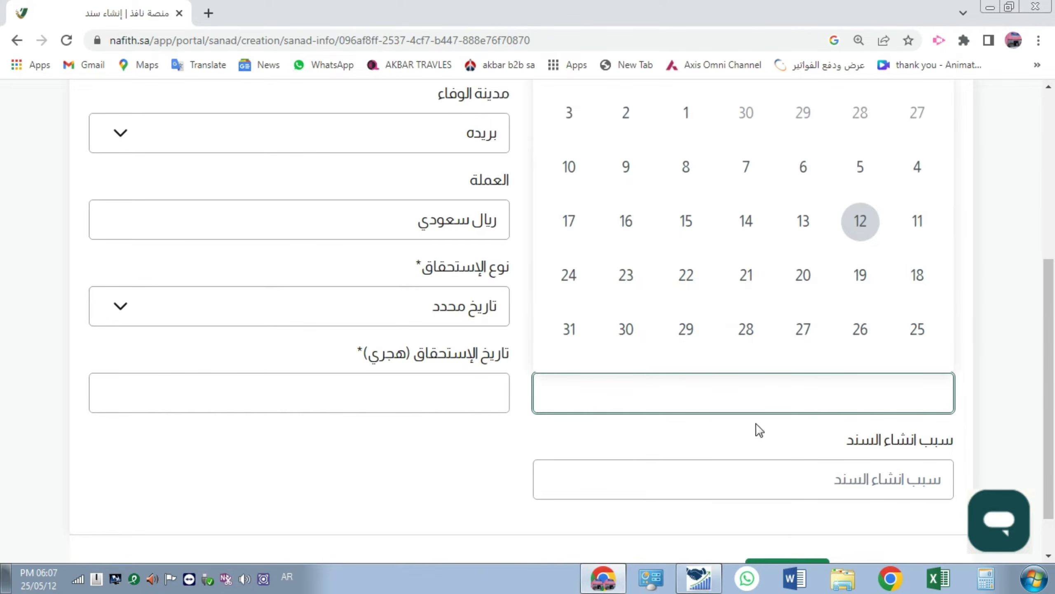
{"action": "left_click", "coordinate": [496, 430]}
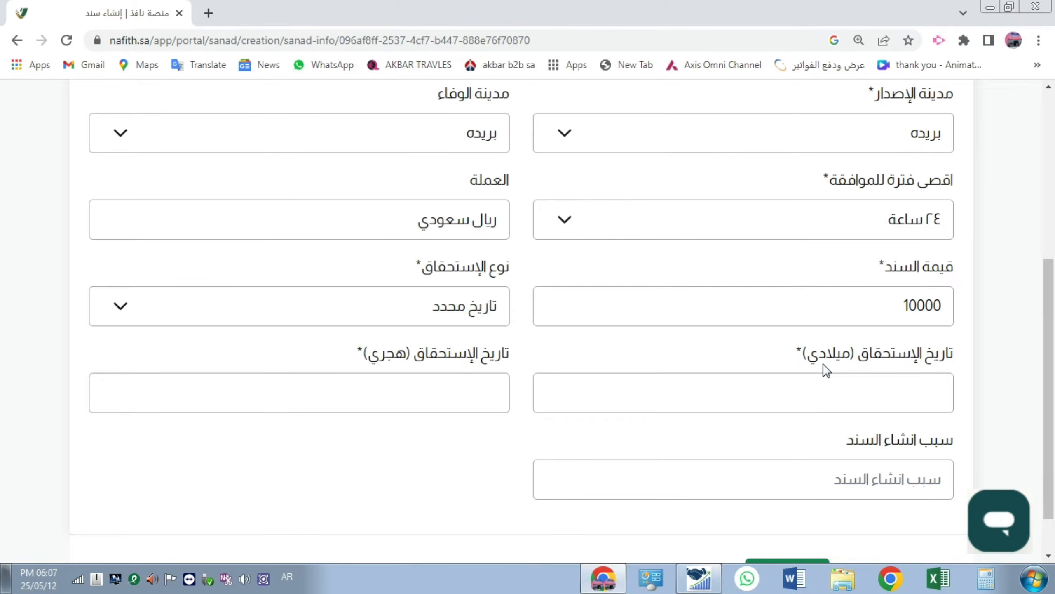
{"action": "left_click", "coordinate": [824, 395]}
{"action": "scroll", "coordinate": [821, 397], "scroll_direction": "up", "scroll_amount": 2}
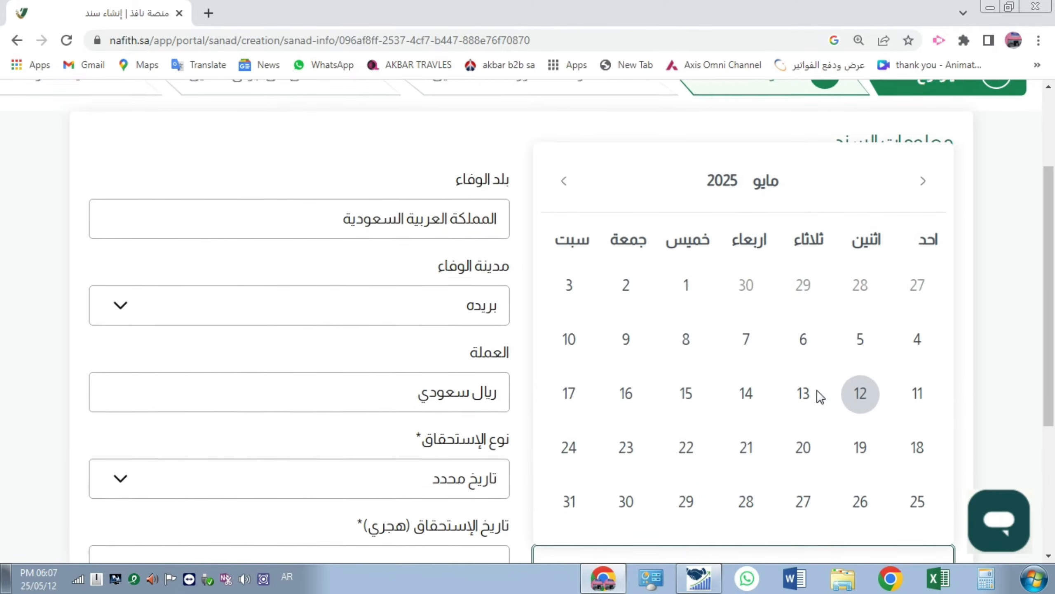
{"action": "scroll", "coordinate": [822, 397], "scroll_direction": "down", "scroll_amount": 1}
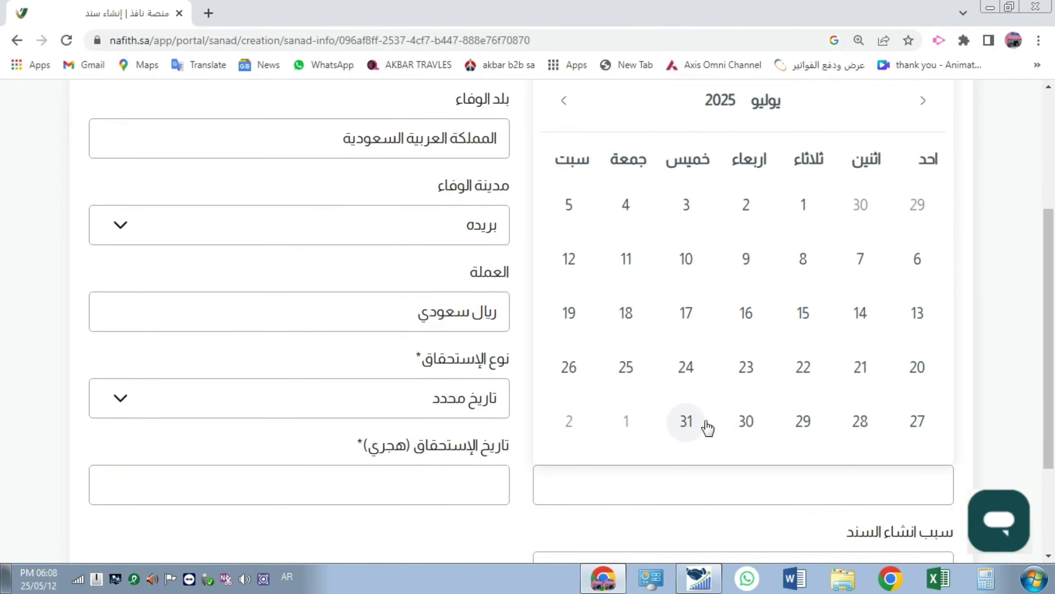
{"action": "left_click", "coordinate": [917, 383]}
{"action": "scroll", "coordinate": [573, 444], "scroll_direction": "down", "scroll_amount": 3}
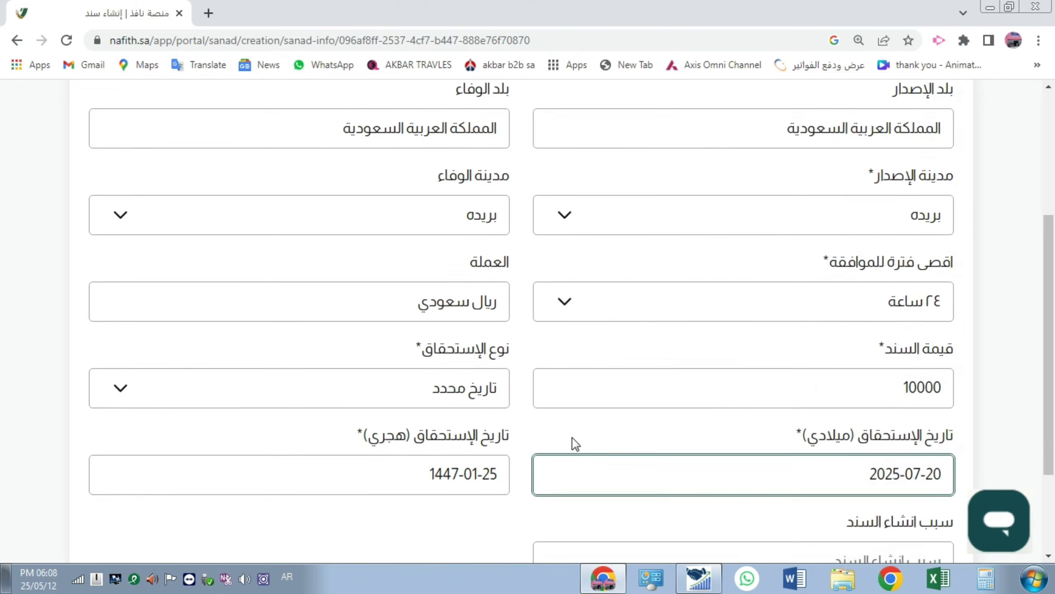
Step: Enter مواد سباكه حسب الفواتير as the reason for creating the bond and continue to the debtor information
{"action": "left_click", "coordinate": [766, 424]}
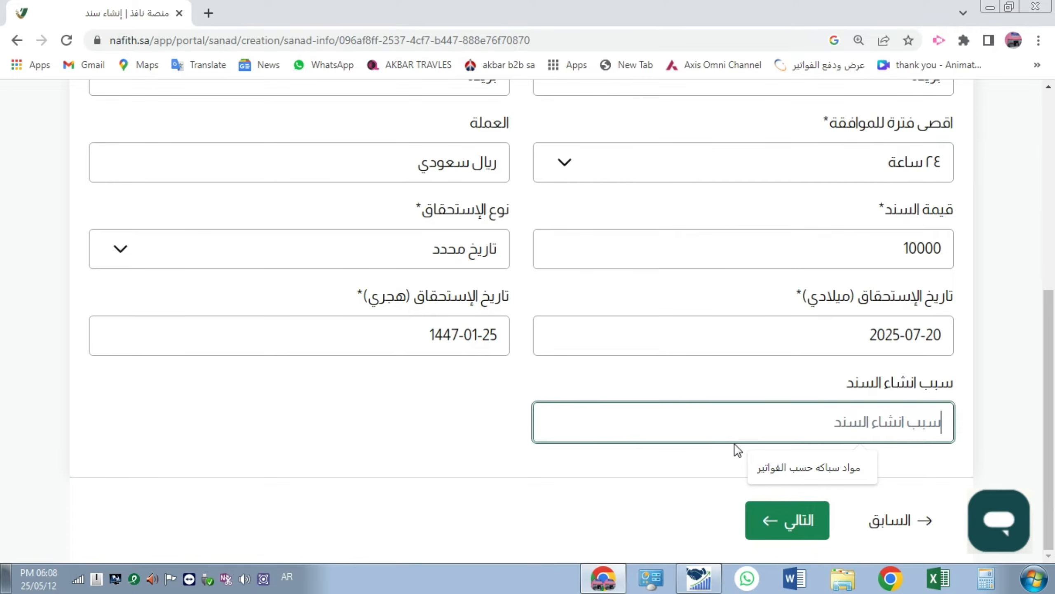
{"action": "left_click", "coordinate": [778, 461]}
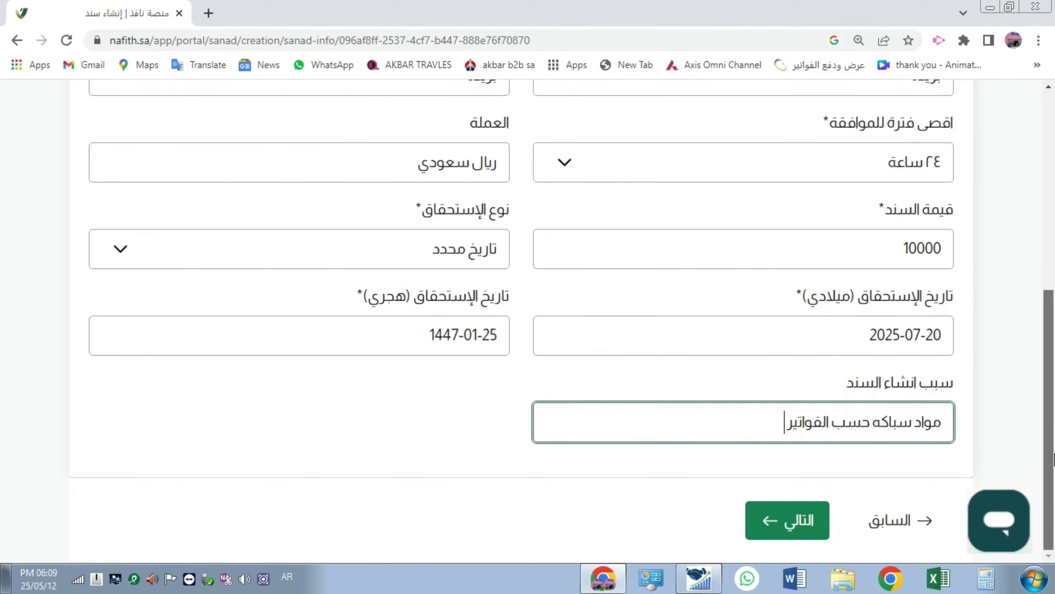
{"action": "left_click", "coordinate": [767, 526]}
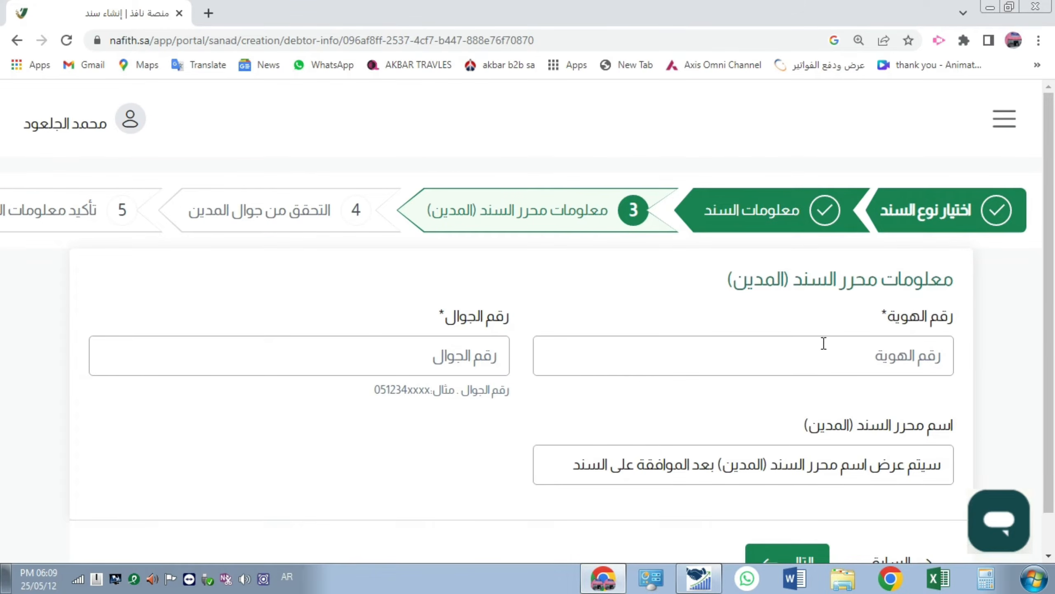
Step: Enter the debtor's identity number (رقم الهوية) in the bond issuer information
{"action": "left_click", "coordinate": [824, 343]}
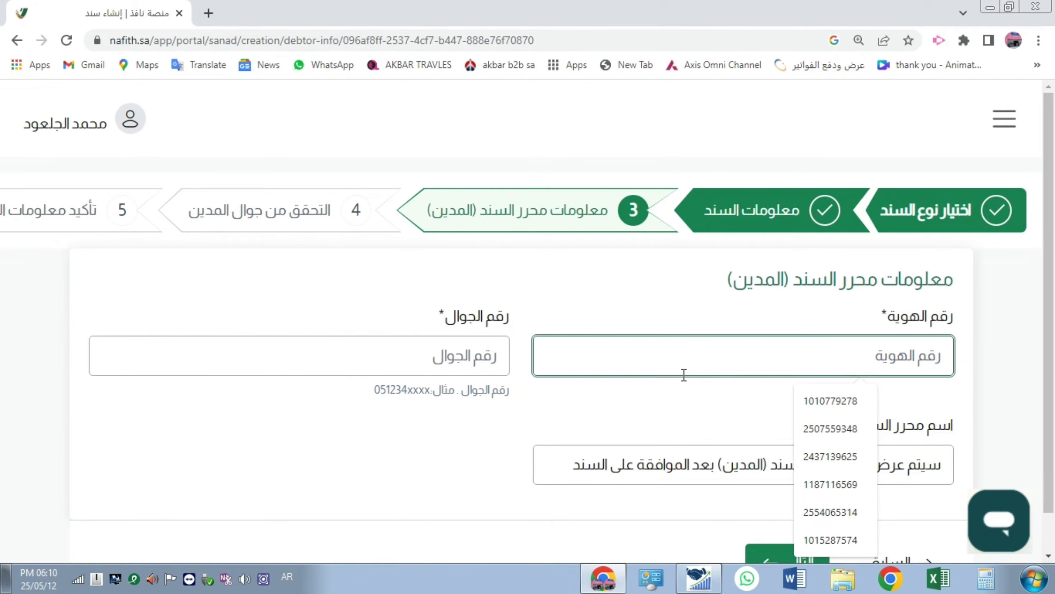
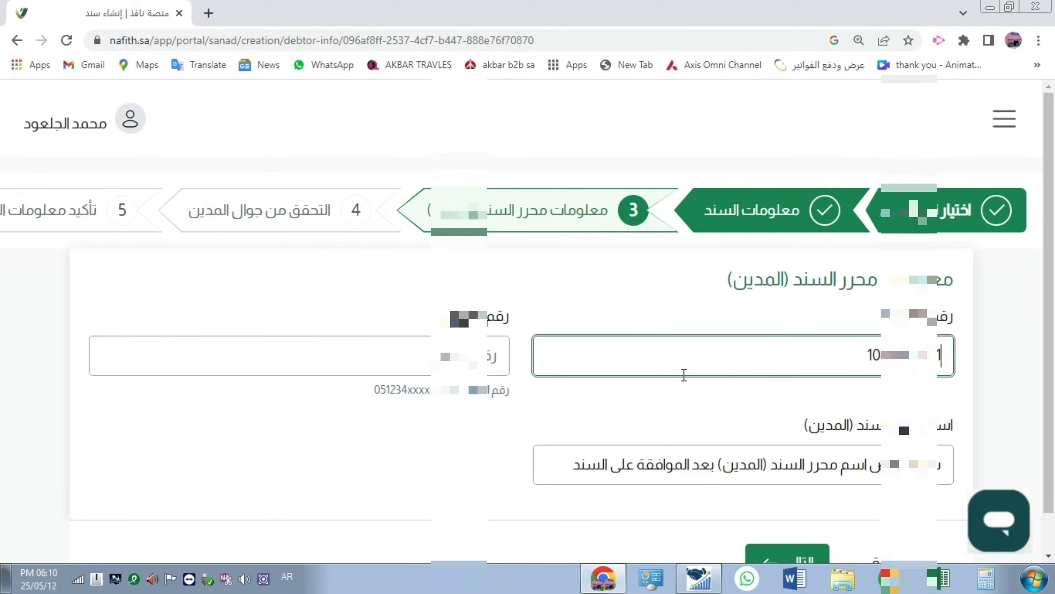
Step: Enter the debtor's mobile number (رقم الجوال) and continue to the debtor's mobile verification
{"action": "left_click", "coordinate": [418, 361]}
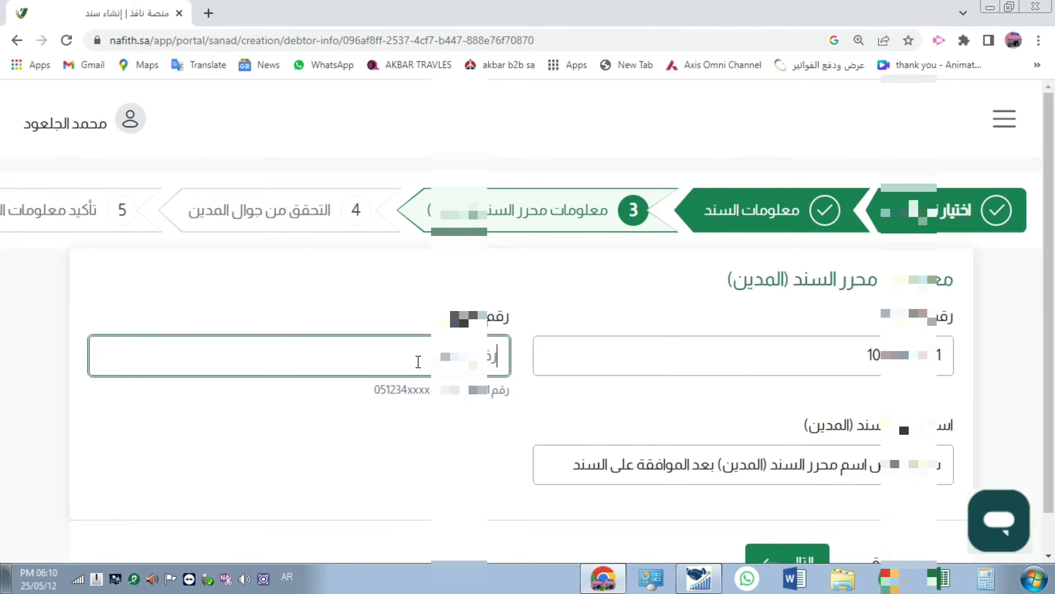
{"action": "type", "text": "05"}
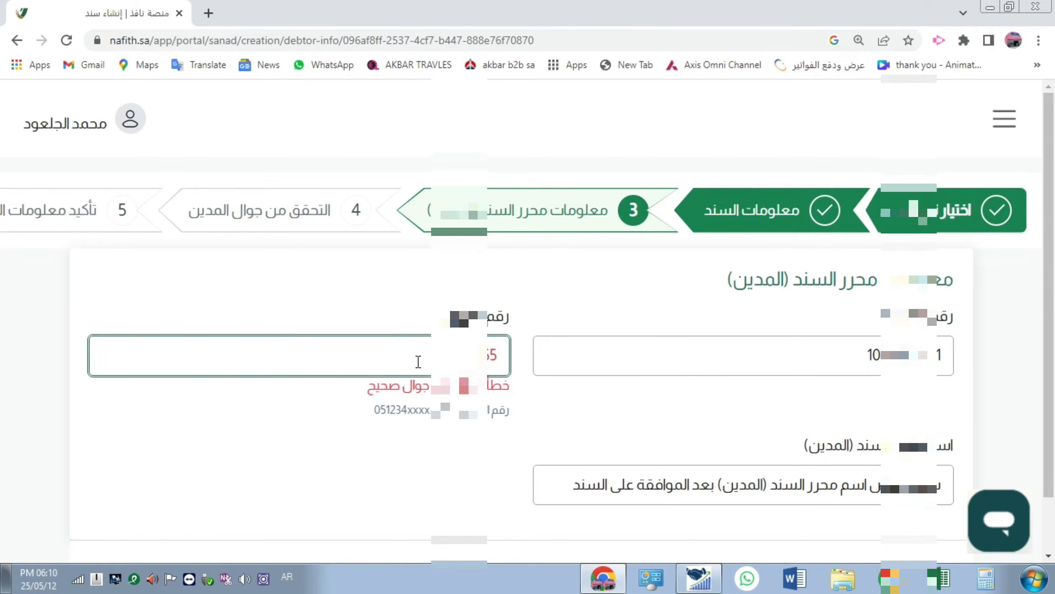
{"action": "key", "text": "BackSpace"}
{"action": "key", "text": "BackSpace"}
{"action": "type", "text": "0561447"}
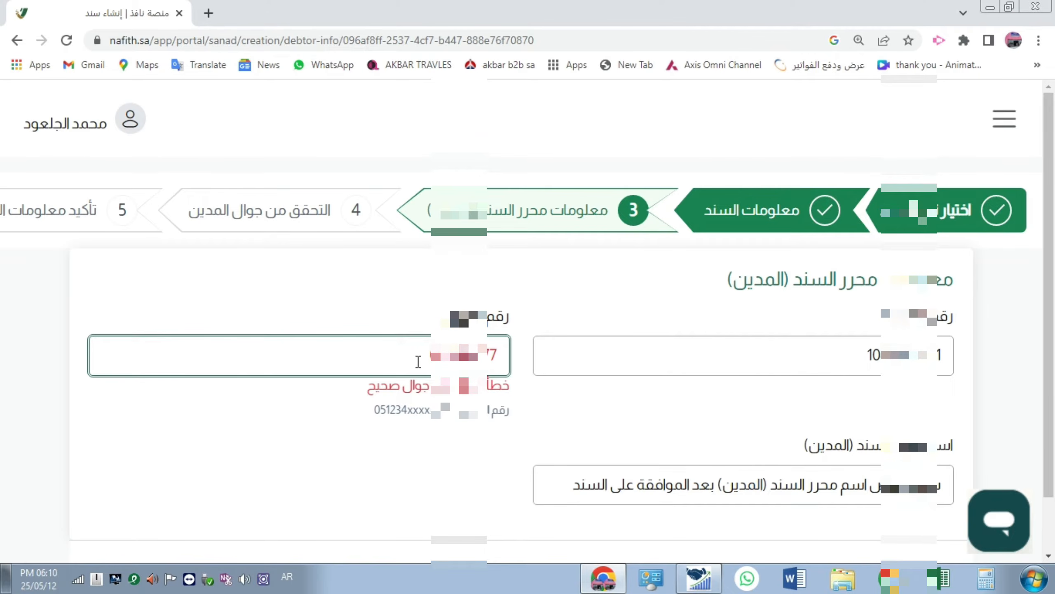
{"action": "type", "text": "0"}
{"action": "scroll", "coordinate": [683, 438], "scroll_direction": "down", "scroll_amount": 1}
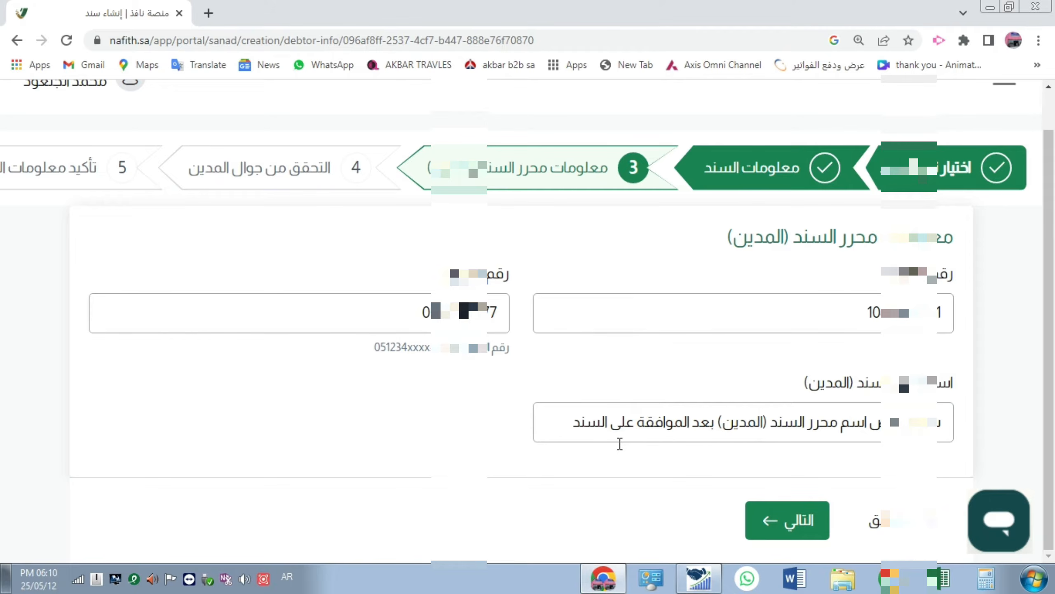
{"action": "scroll", "coordinate": [699, 483], "scroll_direction": "up", "scroll_amount": 1}
{"action": "scroll", "coordinate": [702, 493], "scroll_direction": "down", "scroll_amount": 1}
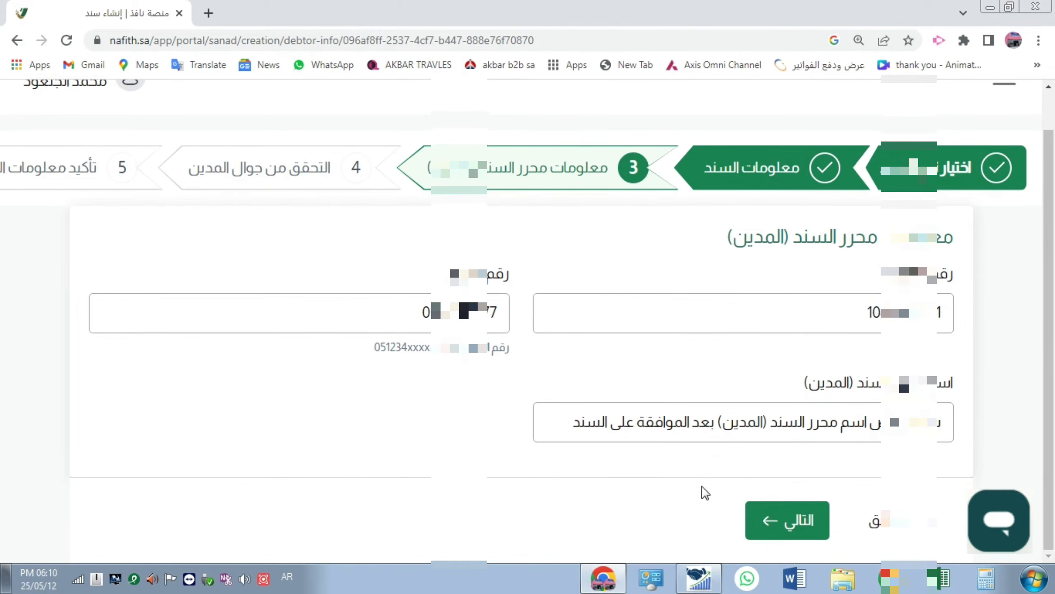
{"action": "left_click", "coordinate": [759, 519]}
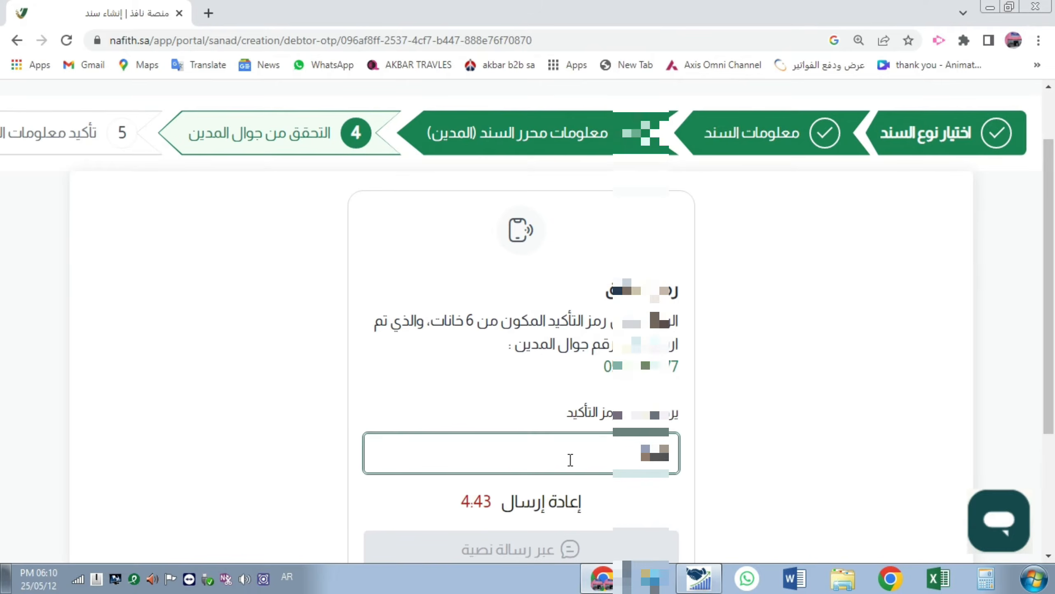
Step: Enter the verification code sent to the debtor's mobile and submit it
{"action": "type", "text": "••"}
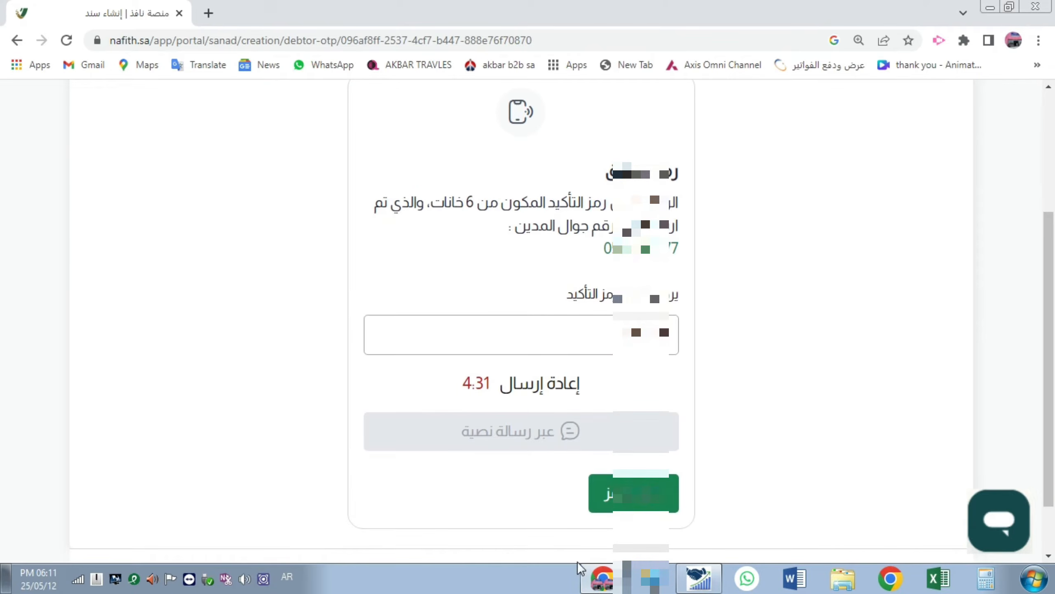
{"action": "left_click", "coordinate": [632, 504]}
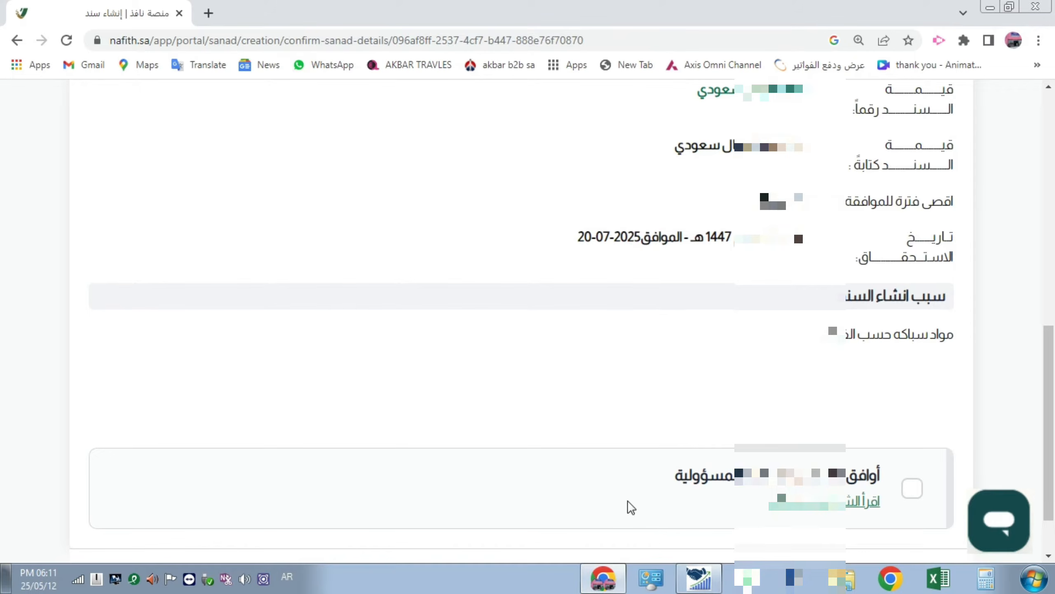
Step: Review the debtor data, bond data and creation reason on the confirmation page (تأكيد ومتابعة)
{"action": "scroll", "coordinate": [733, 368], "scroll_direction": "up", "scroll_amount": 5}
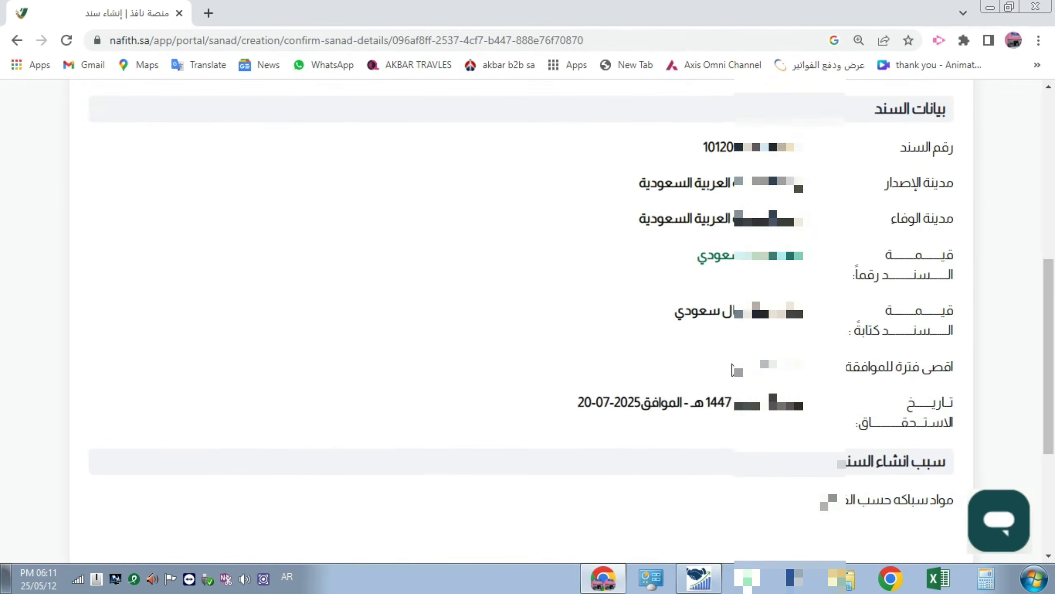
{"action": "scroll", "coordinate": [732, 365], "scroll_direction": "up", "scroll_amount": 2}
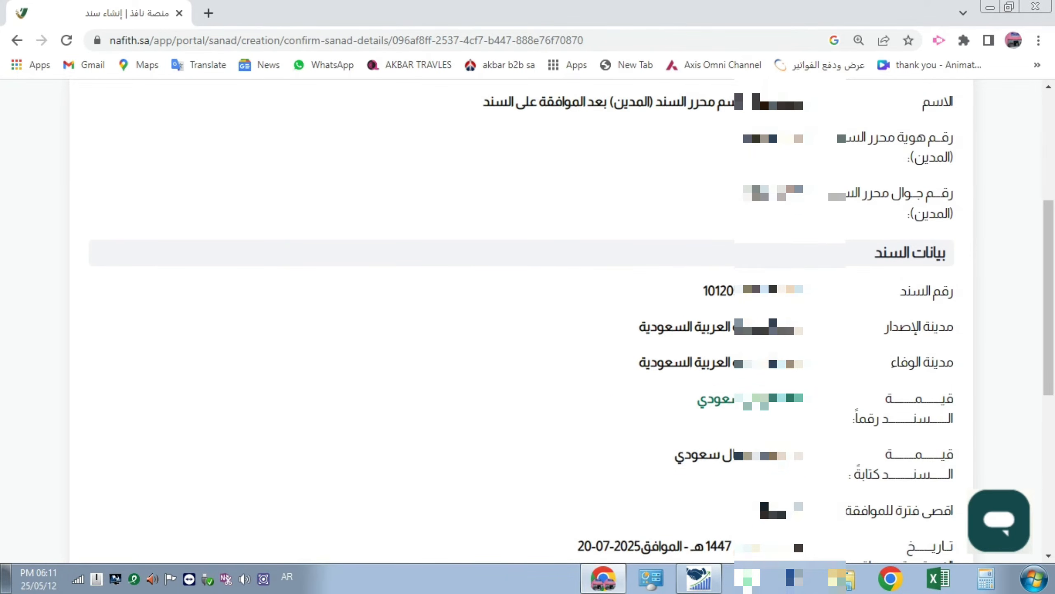
{"action": "scroll", "coordinate": [734, 370], "scroll_direction": "up", "scroll_amount": 3}
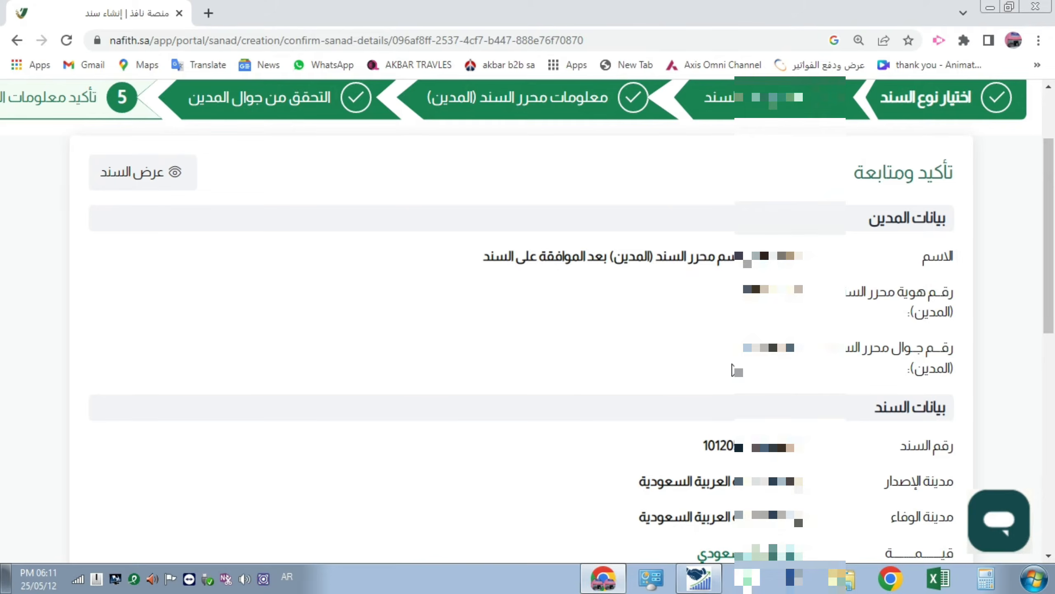
{"action": "scroll", "coordinate": [733, 368], "scroll_direction": "down", "scroll_amount": 11}
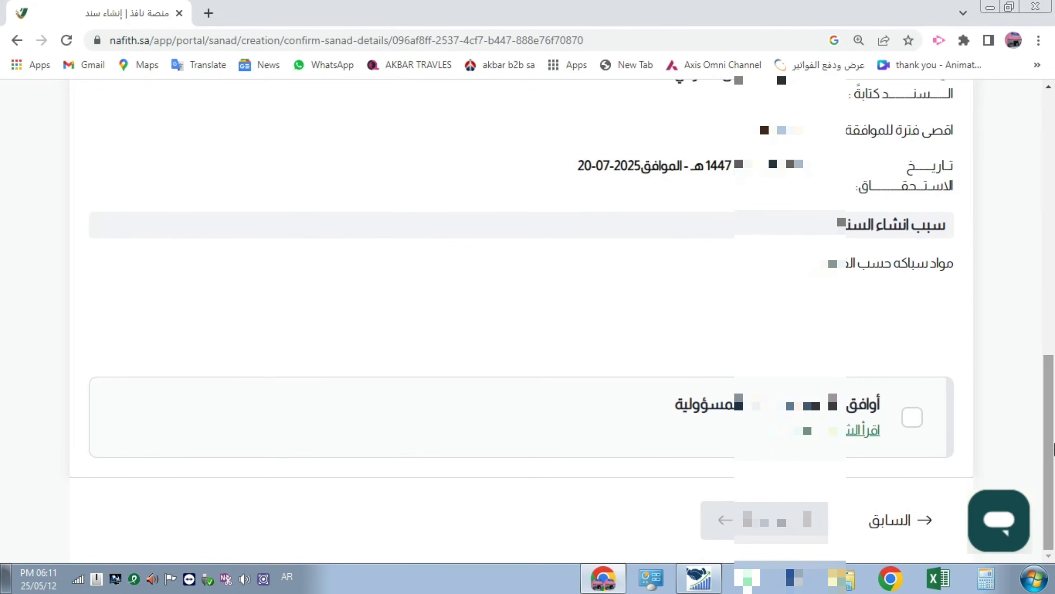
Step: Accept the liability terms on the confirmation page and submit the promissory note
{"action": "left_click", "coordinate": [913, 418]}
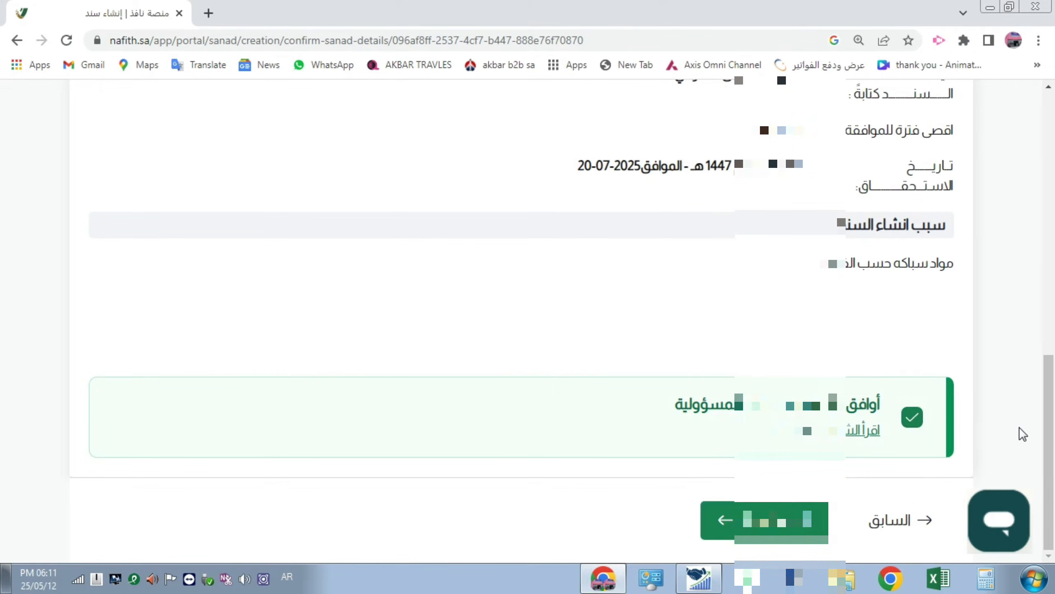
{"action": "left_click", "coordinate": [814, 520]}
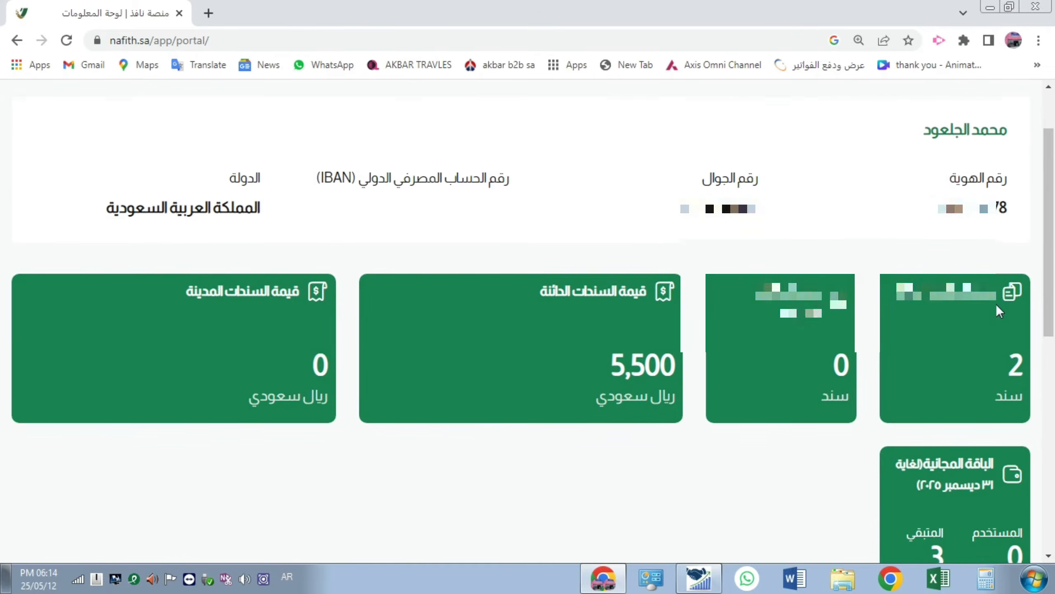
Step: Examine the bond management lists: bonds awaiting approval, bonds issued against the account (سندات تم اصدارها بحقي) and bonds it created (سندات قمت بإنشائها)
{"action": "left_click", "coordinate": [1006, 119]}
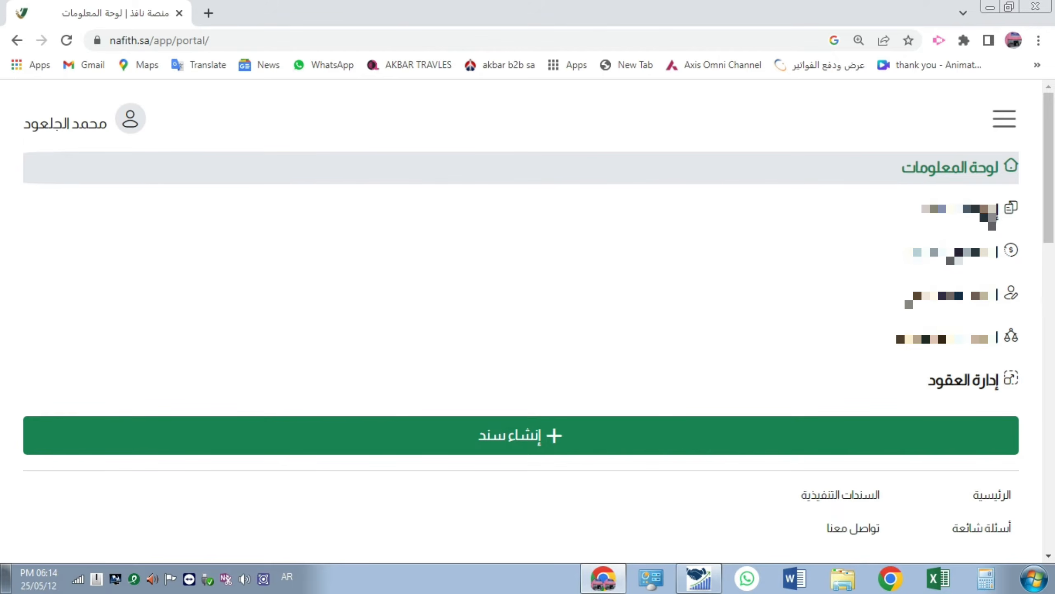
{"action": "left_click", "coordinate": [983, 210]}
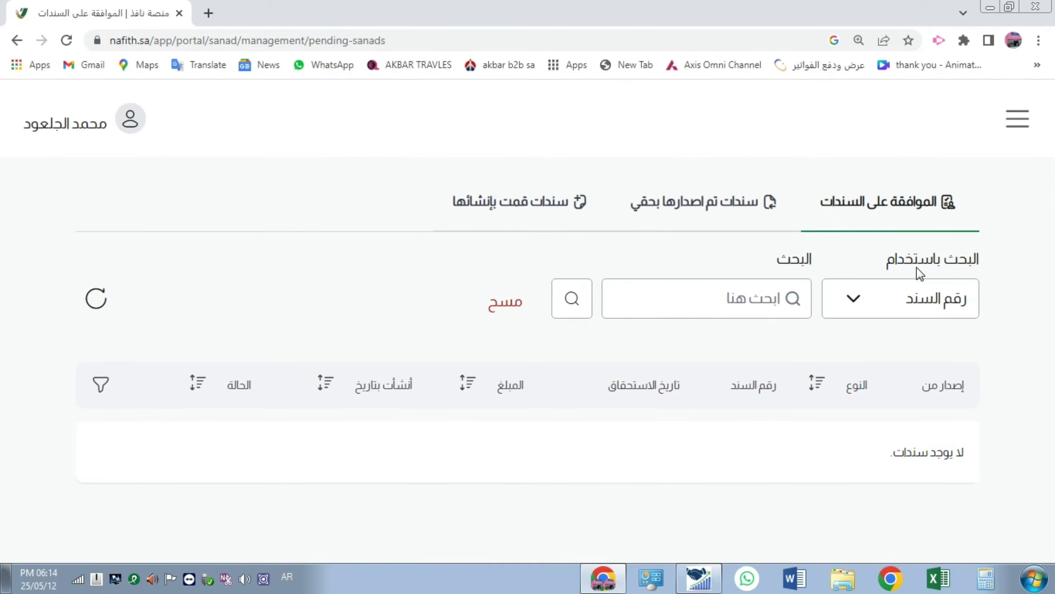
{"action": "left_click", "coordinate": [671, 210]}
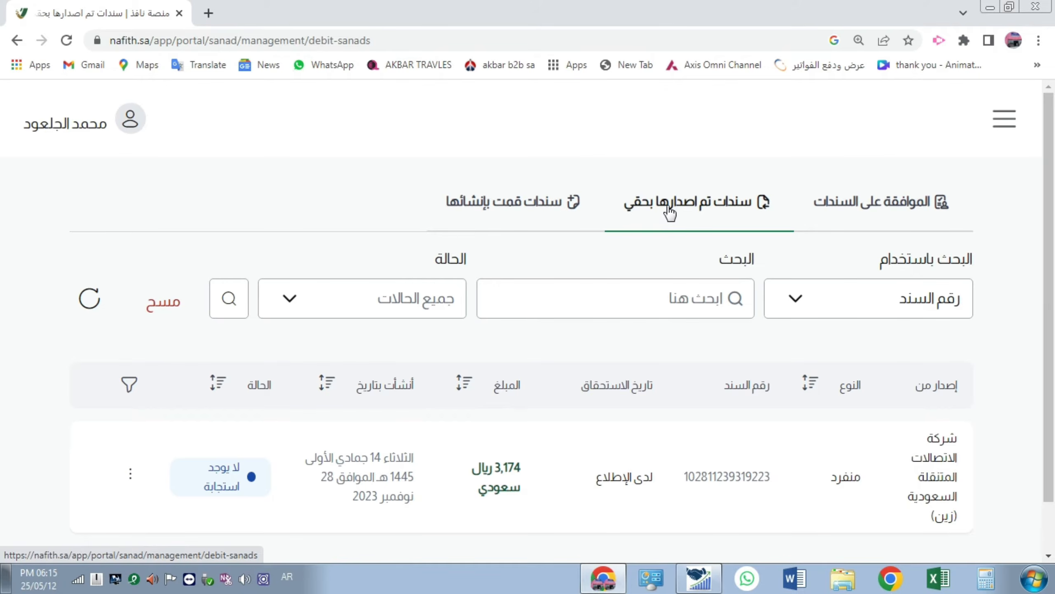
{"action": "left_click", "coordinate": [533, 212]}
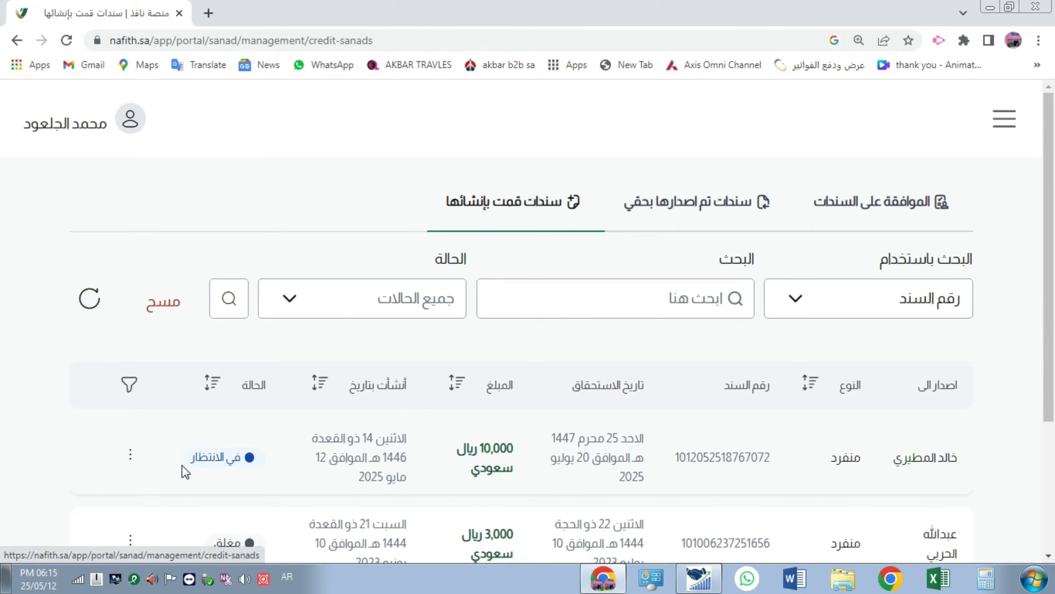
Step: View the document of the pending 10,000 riyal bond among the created bonds and close it
{"action": "left_click", "coordinate": [130, 455]}
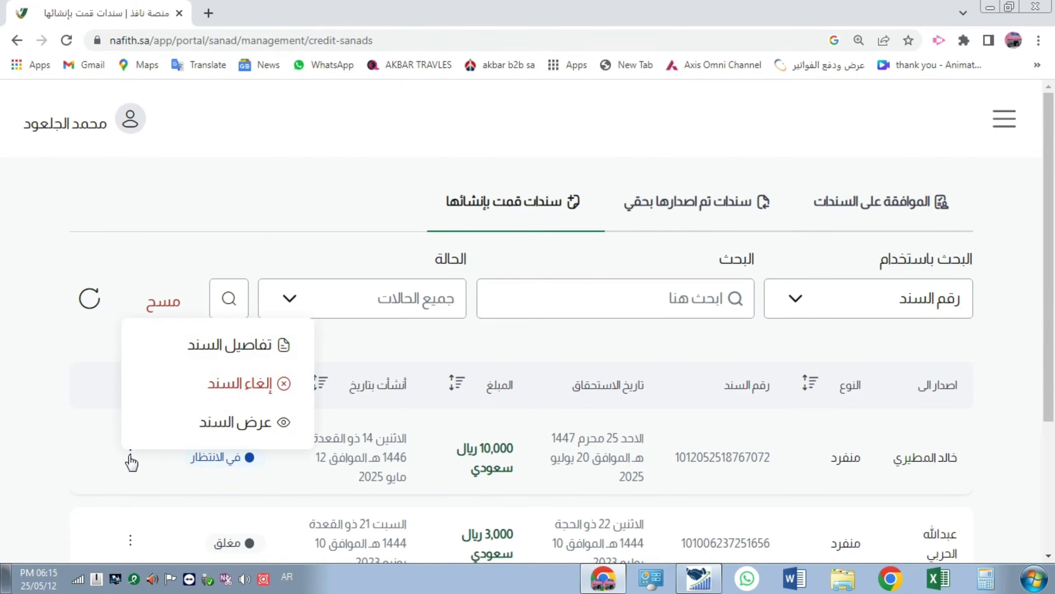
{"action": "left_click", "coordinate": [278, 437]}
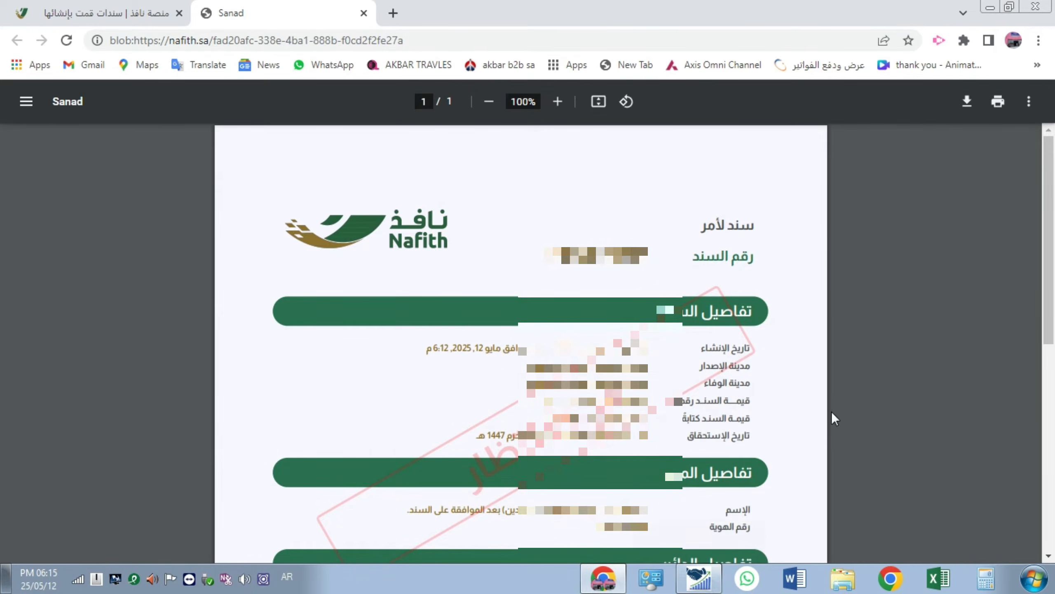
{"action": "left_click_drag", "start_coordinate": [1053, 234], "coordinate": [1054, 302]}
{"action": "left_click", "coordinate": [363, 13]}
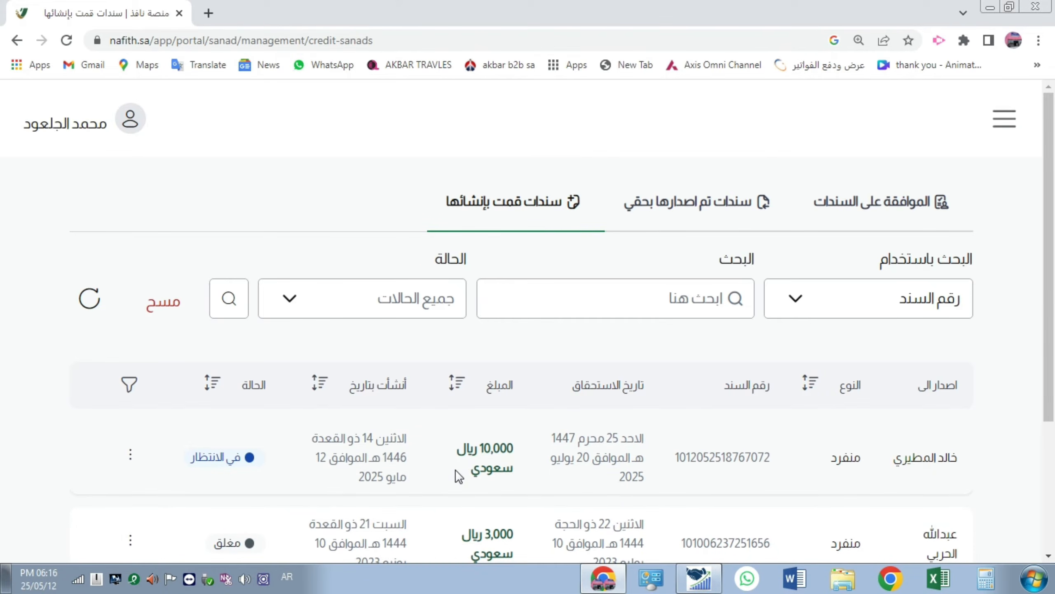
Step: Log out of the creditor's account and sign in through Nafath with the debtor's identity number, confirming the transfer to the Ministry of Justice
{"action": "left_click", "coordinate": [119, 135]}
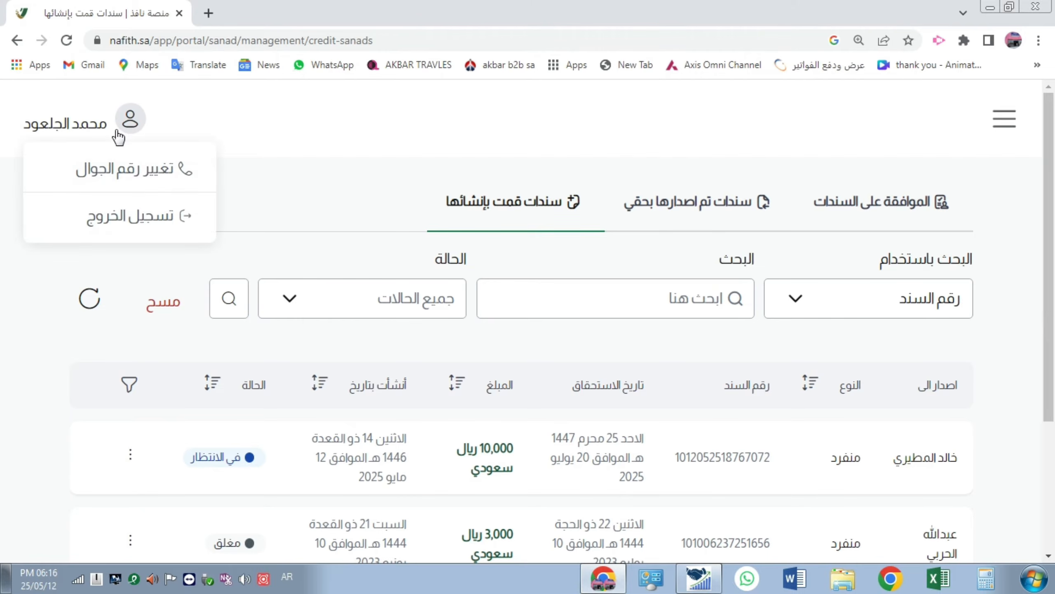
{"action": "left_click", "coordinate": [107, 217]}
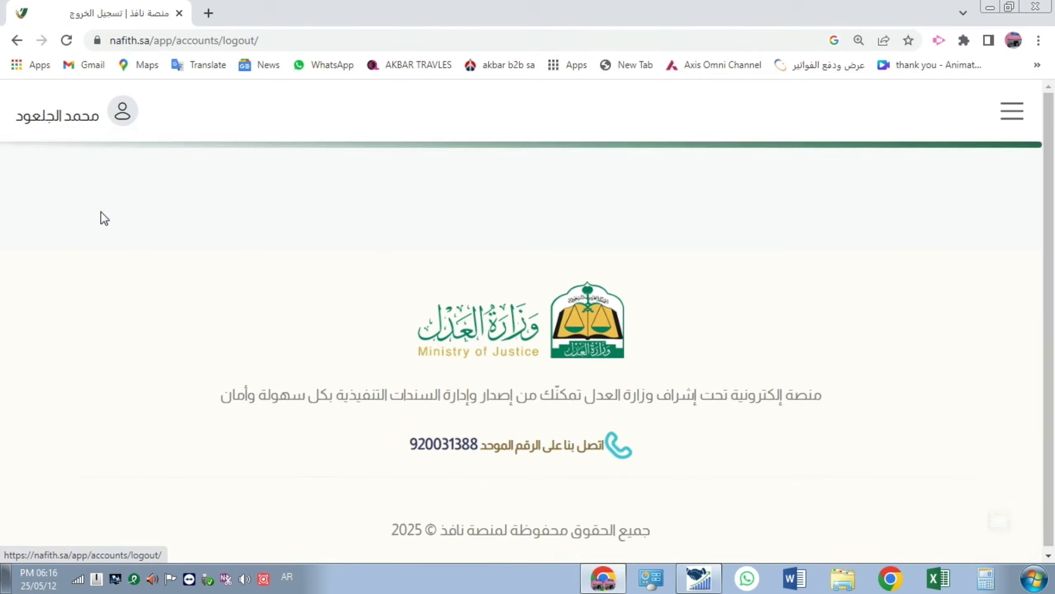
{"action": "left_click", "coordinate": [836, 513]}
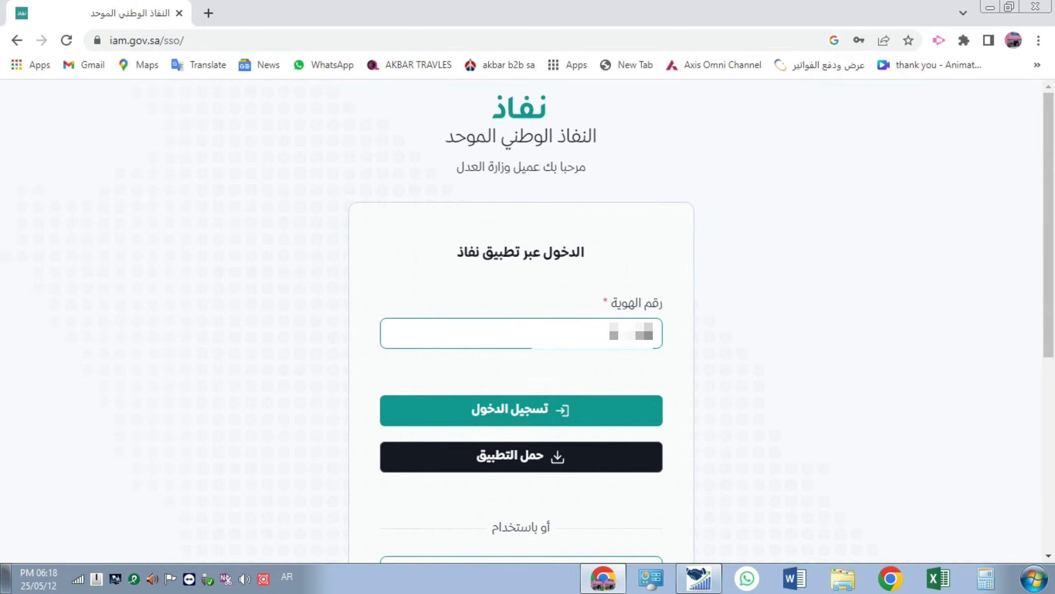
{"action": "type", "text": "***"}
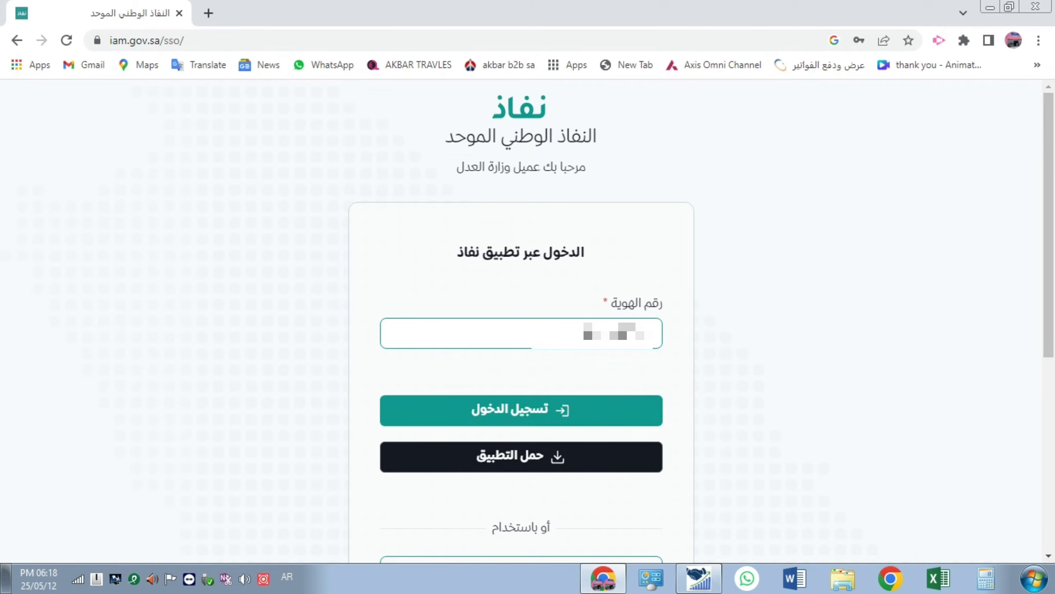
{"action": "left_click", "coordinate": [513, 409]}
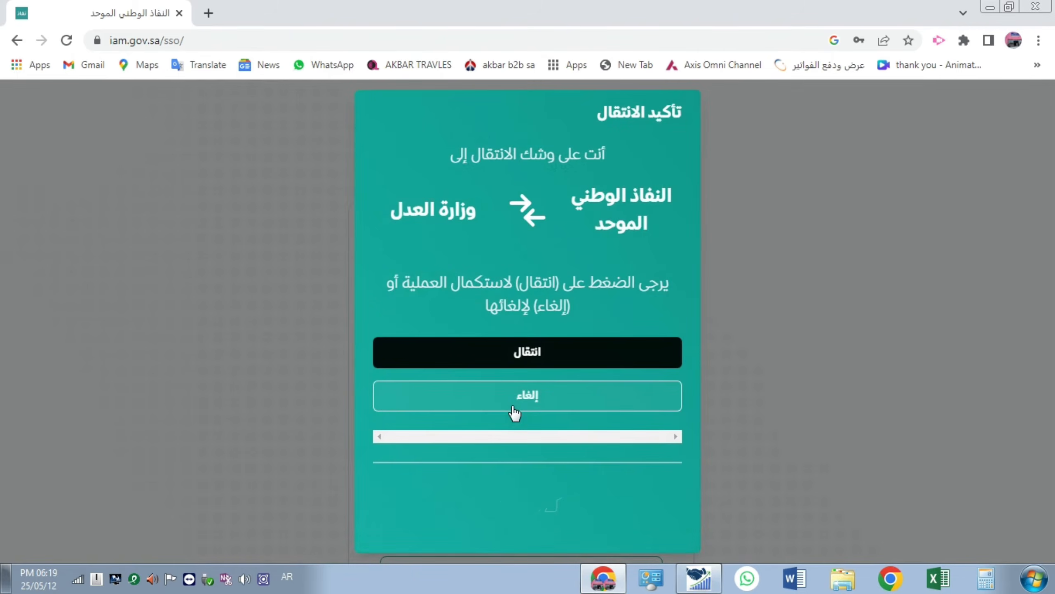
{"action": "left_click", "coordinate": [508, 366]}
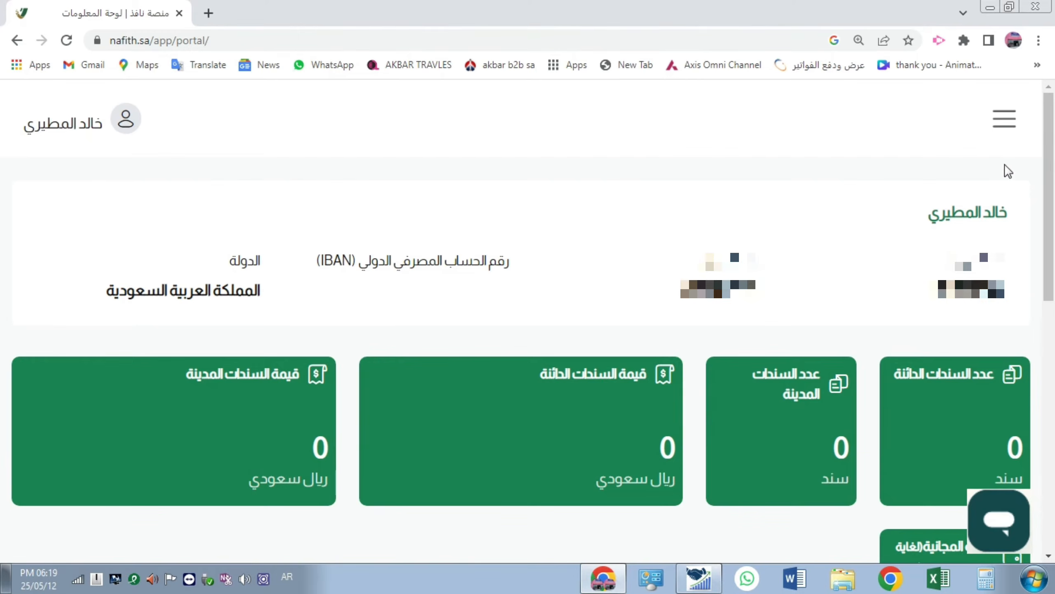
Step: Open the pending 10,000 riyal bond from the debtor's approval list (الموافقة على السندات) and go through its approval page
{"action": "left_click", "coordinate": [1010, 126]}
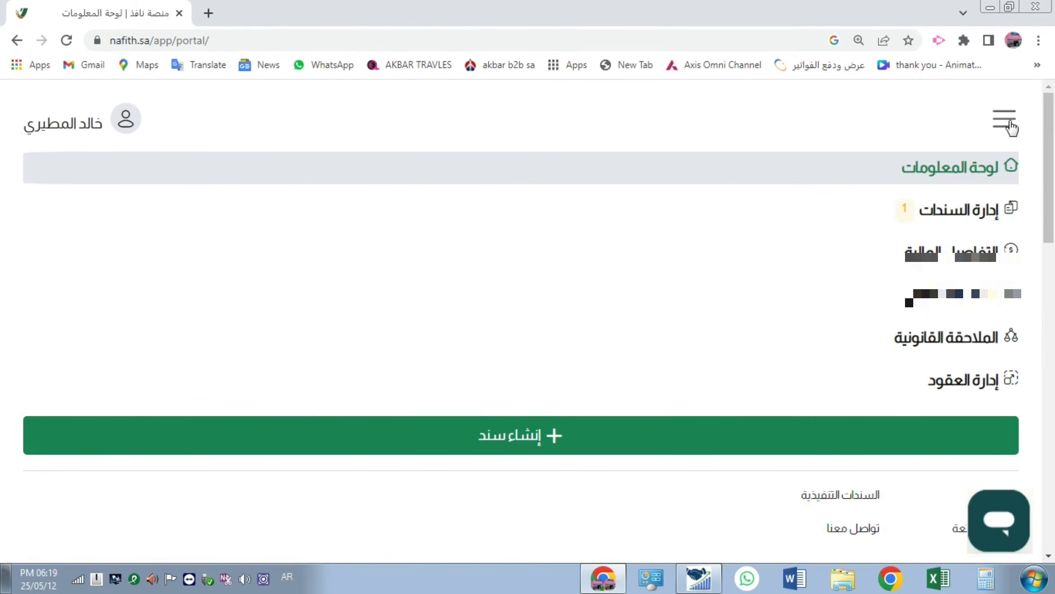
{"action": "left_click", "coordinate": [967, 216]}
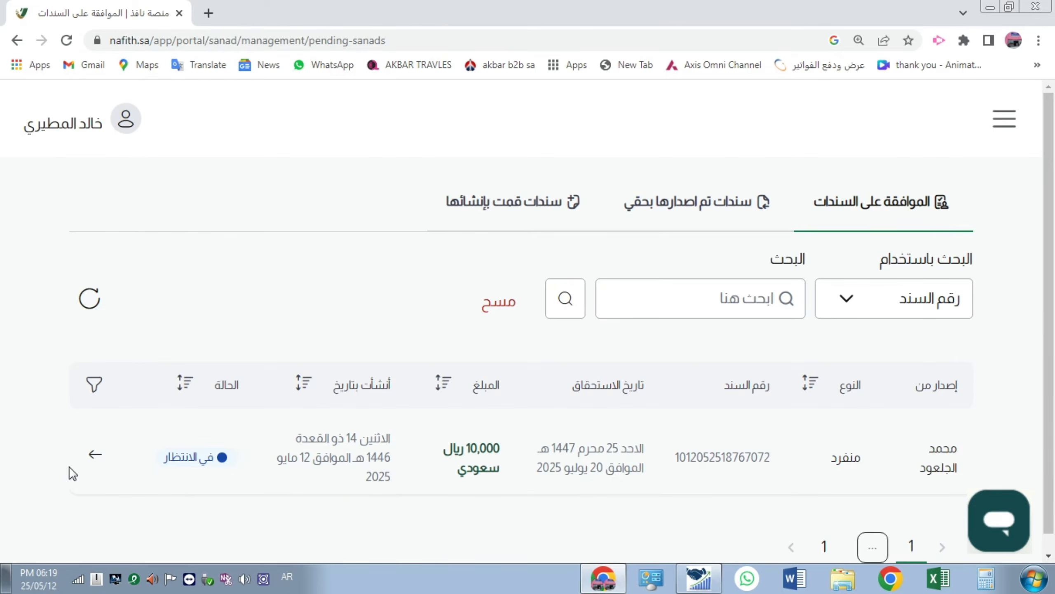
{"action": "left_click", "coordinate": [94, 460]}
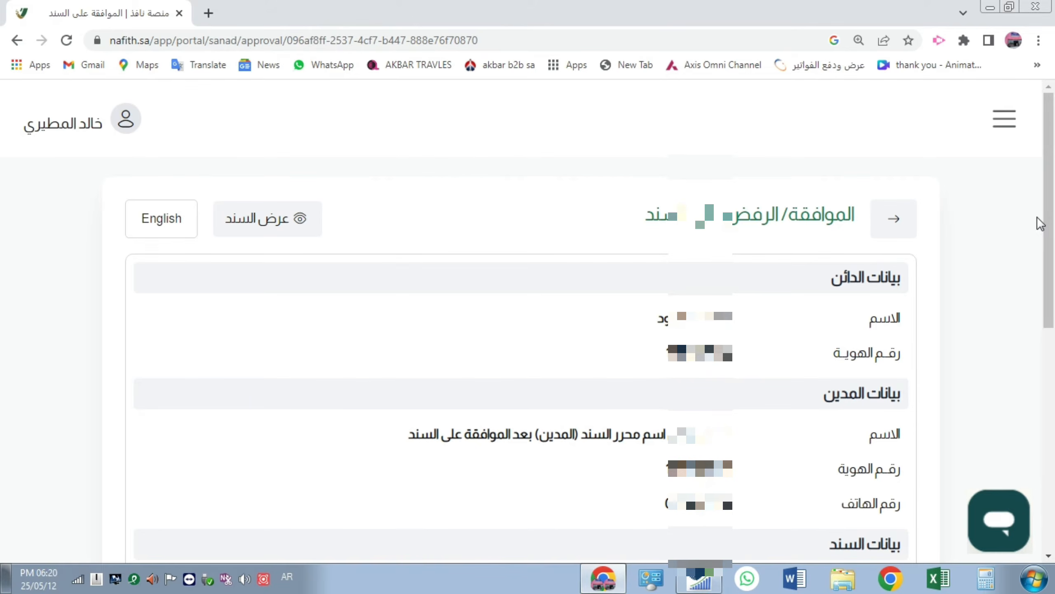
{"action": "left_click_drag", "start_coordinate": [1048, 223], "coordinate": [1053, 439]}
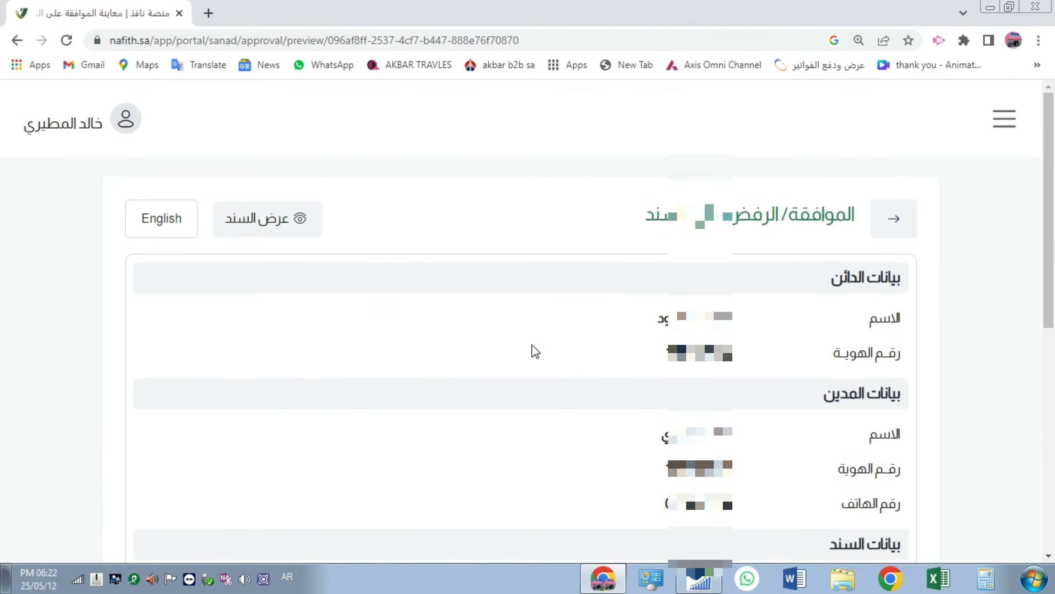
Step: Review the creditor, debtor and bond data in the approval preview and continue to the approval confirmation
{"action": "scroll", "coordinate": [302, 323], "scroll_direction": "down", "scroll_amount": 2}
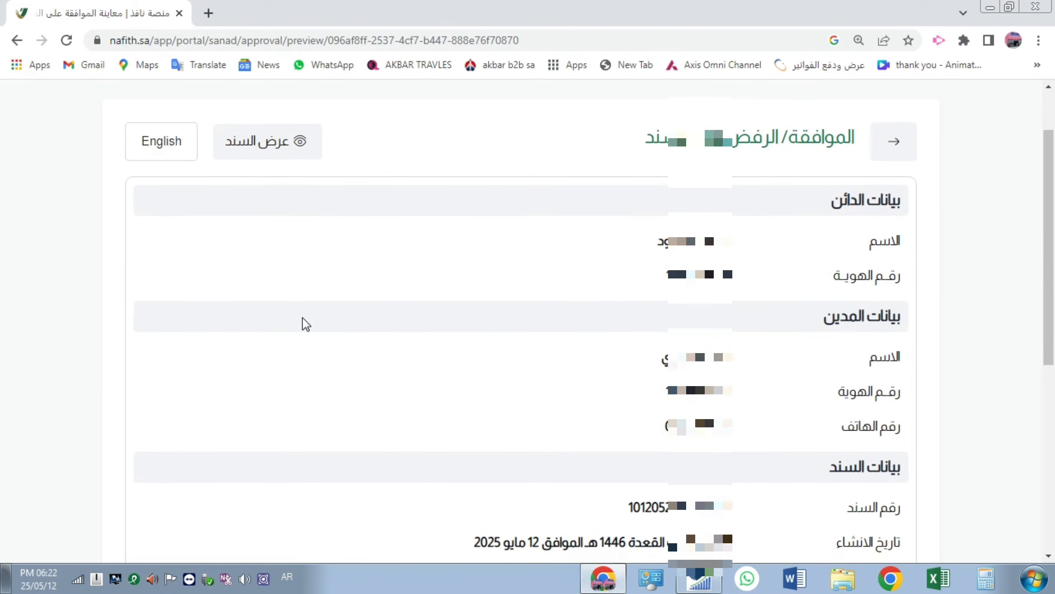
{"action": "scroll", "coordinate": [302, 328], "scroll_direction": "down", "scroll_amount": 4}
{"action": "scroll", "coordinate": [1051, 364], "scroll_direction": "down", "scroll_amount": 6}
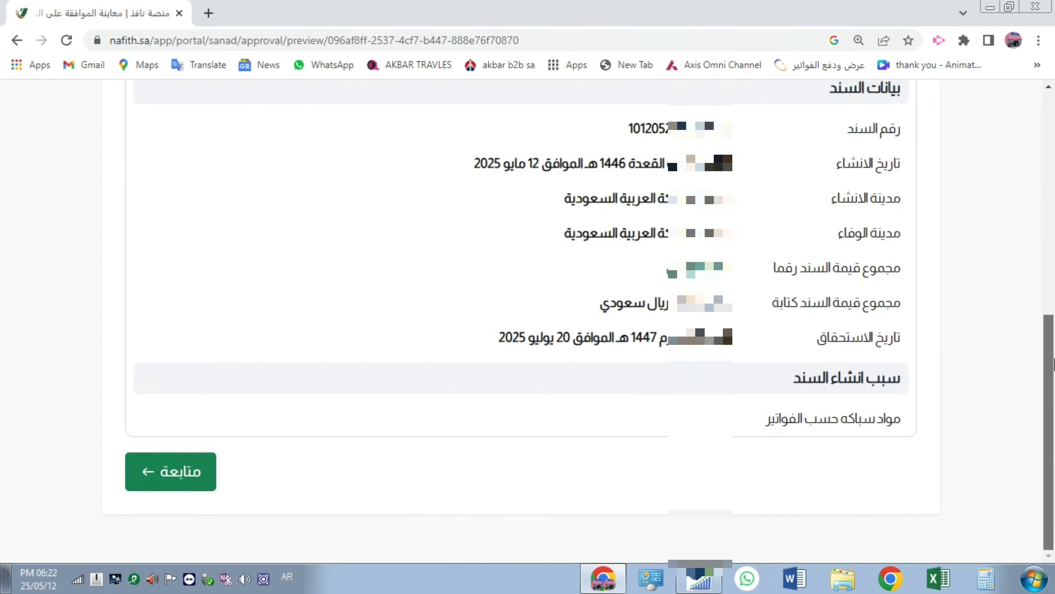
{"action": "left_click", "coordinate": [168, 482]}
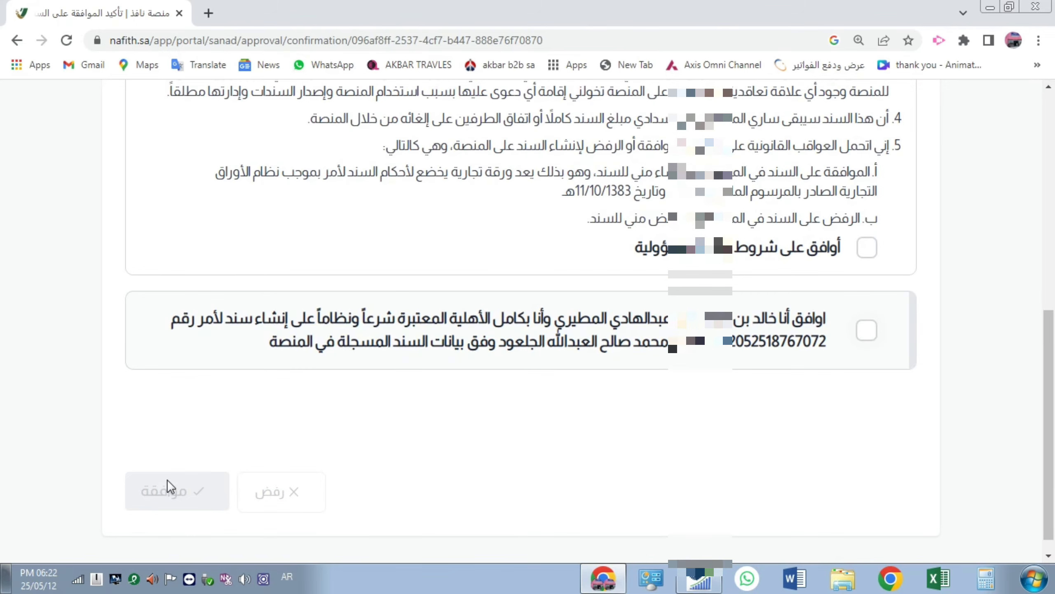
Step: Accept the liability terms and the debtor's consent declaration, and approve the promissory note (موافقة)
{"action": "left_click", "coordinate": [866, 248]}
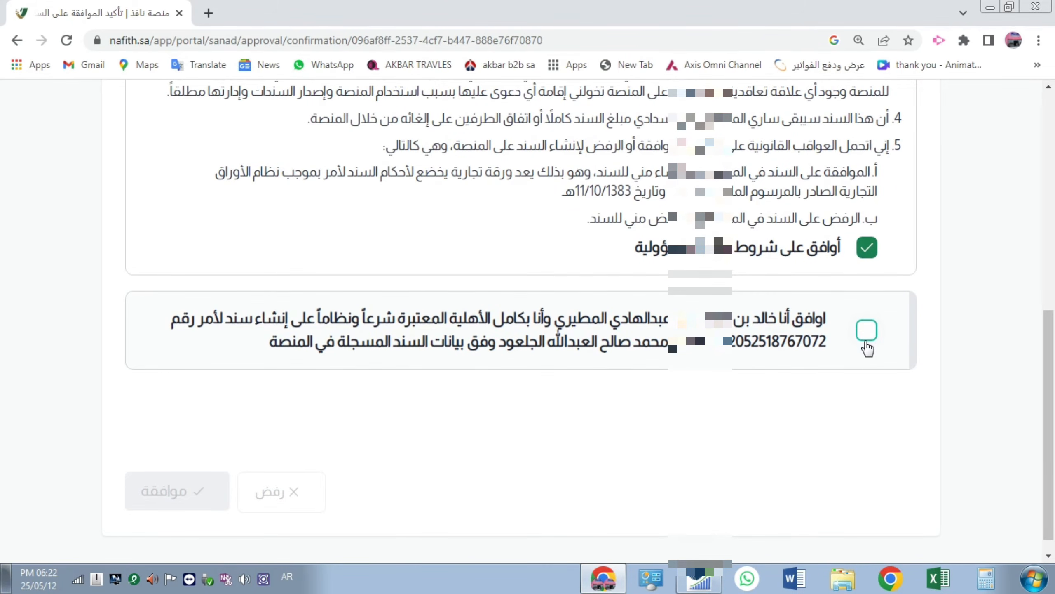
{"action": "left_click", "coordinate": [866, 343]}
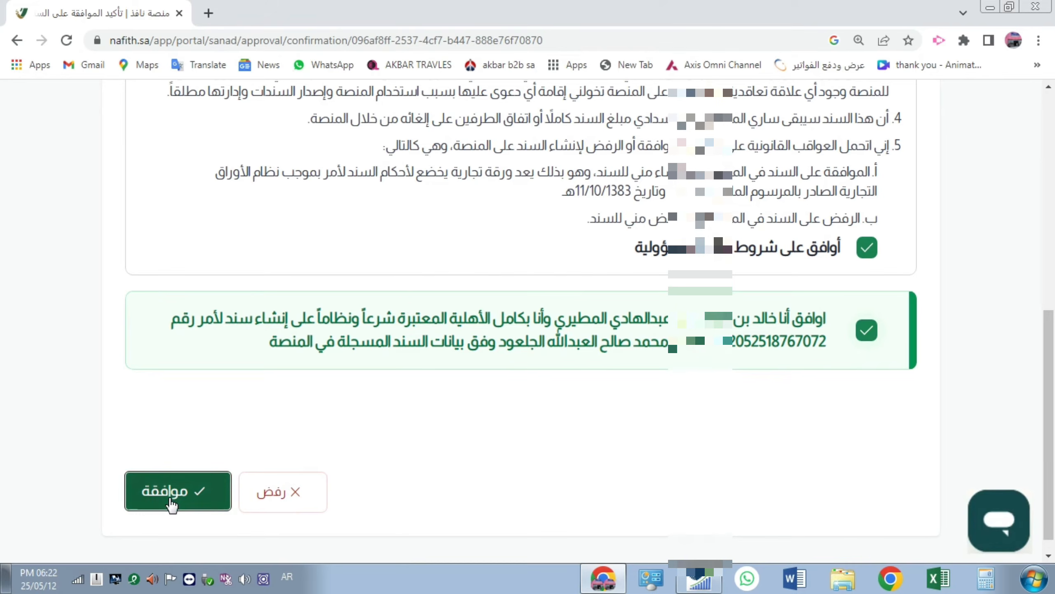
{"action": "left_click", "coordinate": [171, 503]}
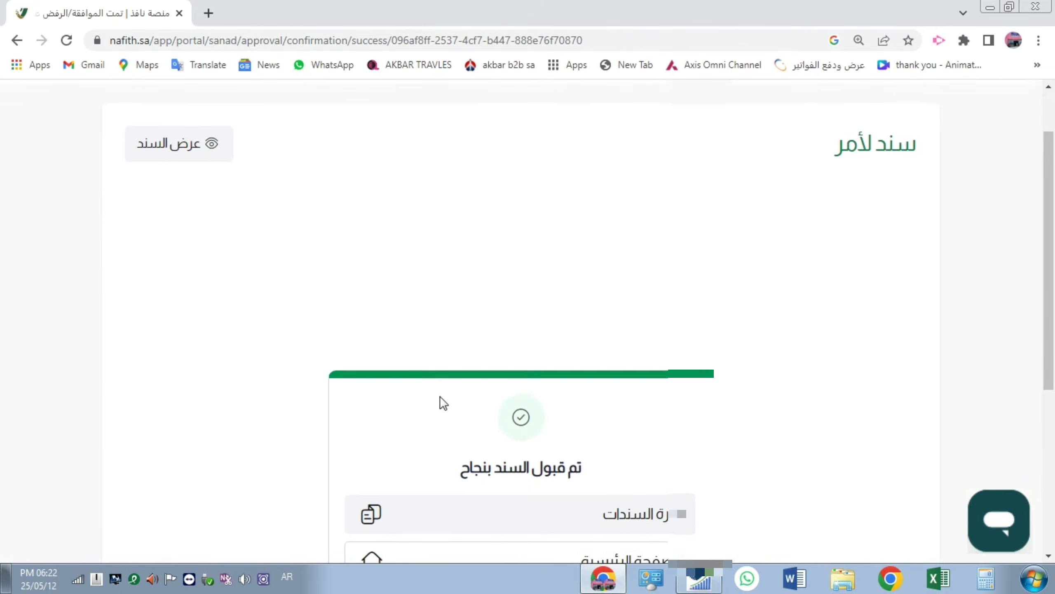
Step: Open the accepted promissory note's document (عرض السند) and print it
{"action": "scroll", "coordinate": [624, 370], "scroll_direction": "down", "scroll_amount": 3}
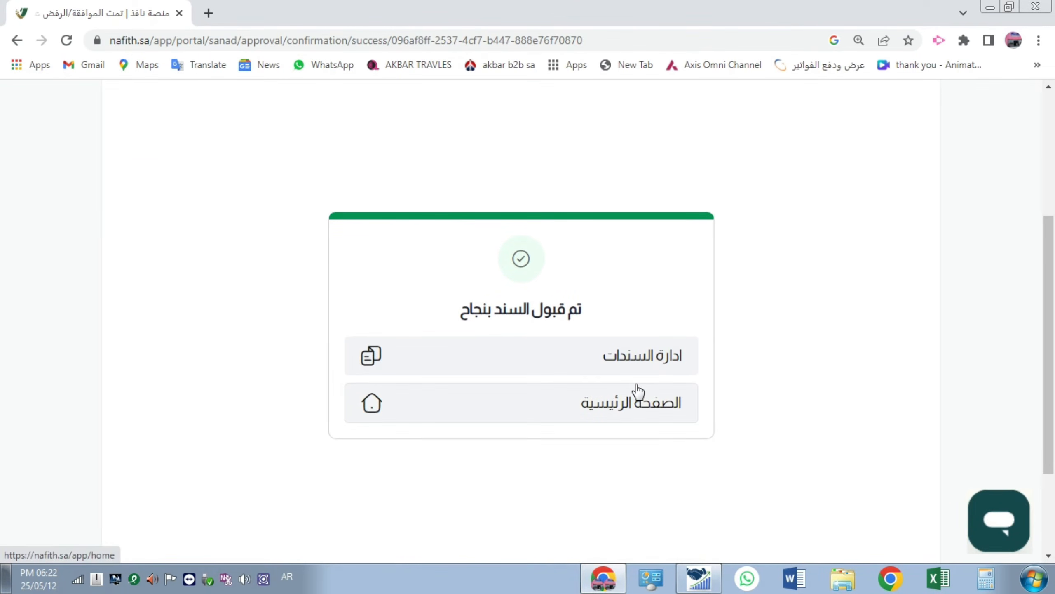
{"action": "scroll", "coordinate": [636, 392], "scroll_direction": "down", "scroll_amount": 1}
{"action": "scroll", "coordinate": [754, 333], "scroll_direction": "up", "scroll_amount": 5}
{"action": "left_click", "coordinate": [191, 224]}
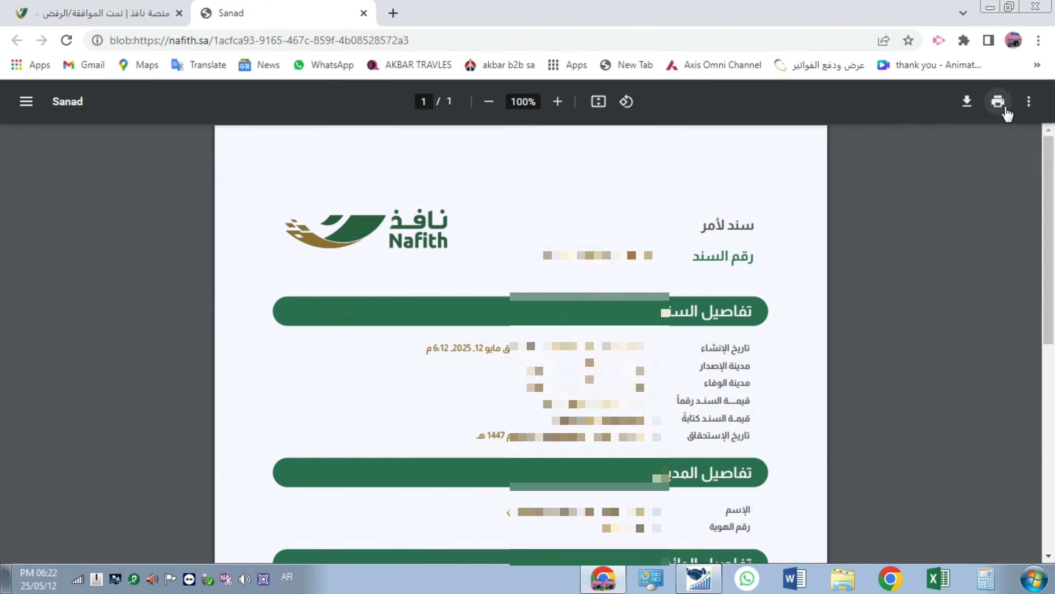
{"action": "left_click", "coordinate": [1007, 107]}
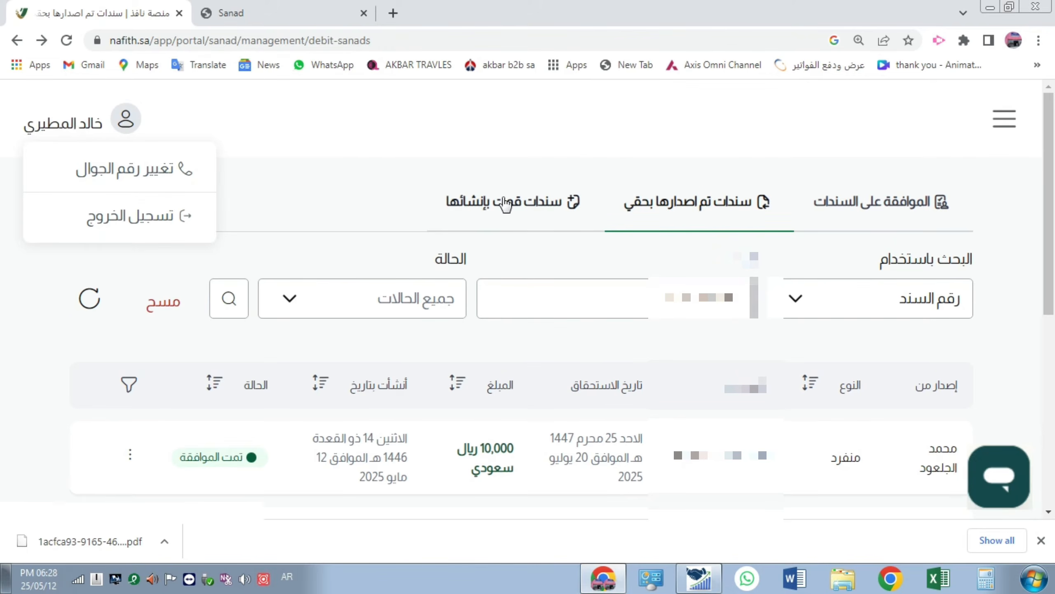
Step: Open the bond value settlement (تسديد قيمة السند) for the approved 10,000 riyal bond in the list of bonds issued against the debtor
{"action": "left_click", "coordinate": [452, 154]}
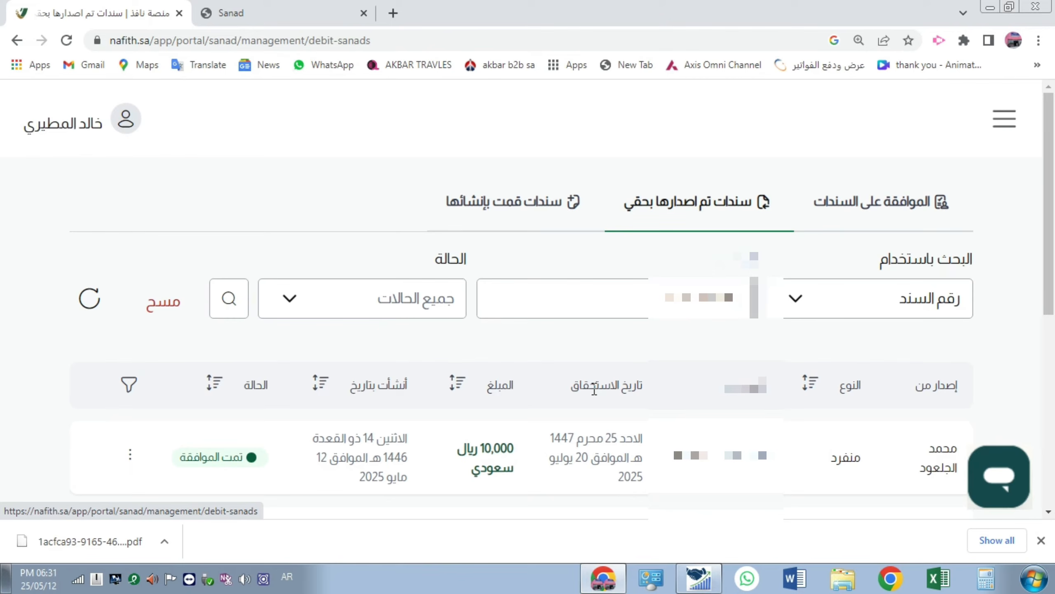
{"action": "scroll", "coordinate": [443, 356], "scroll_direction": "down", "scroll_amount": 2}
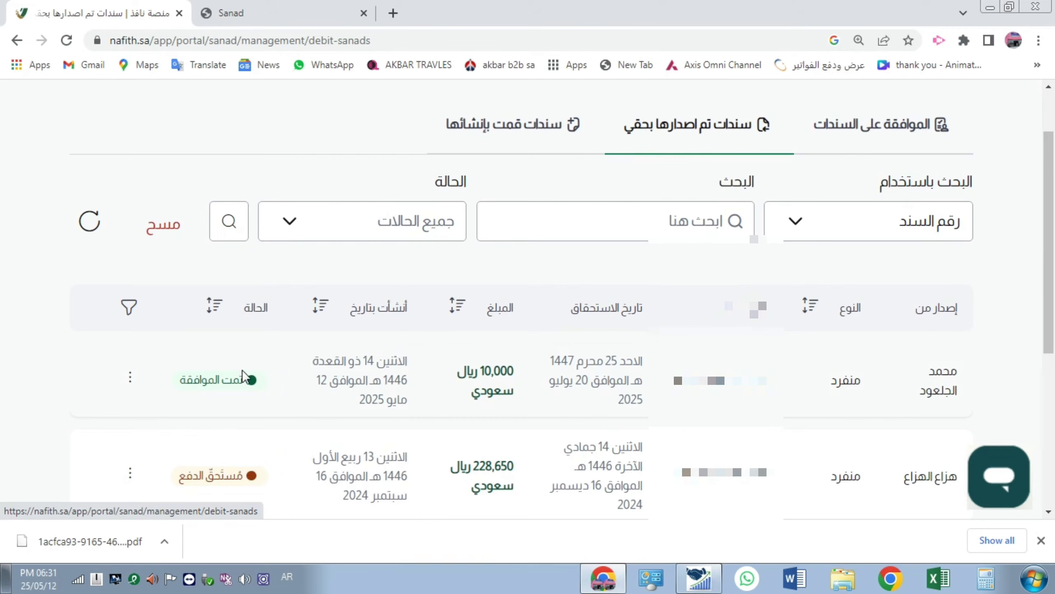
{"action": "left_click", "coordinate": [140, 378]}
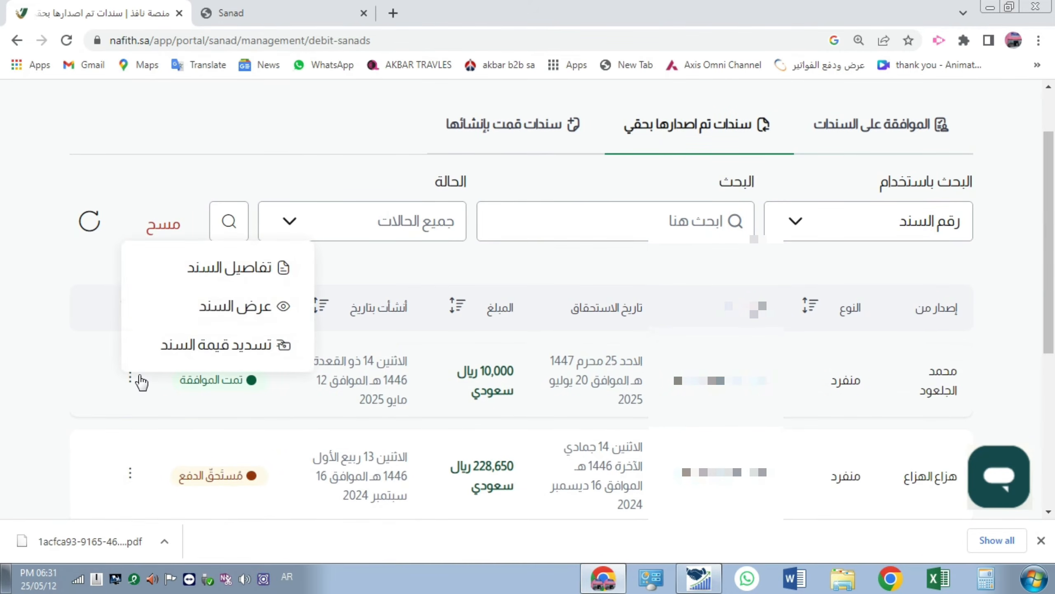
{"action": "left_click", "coordinate": [254, 351]}
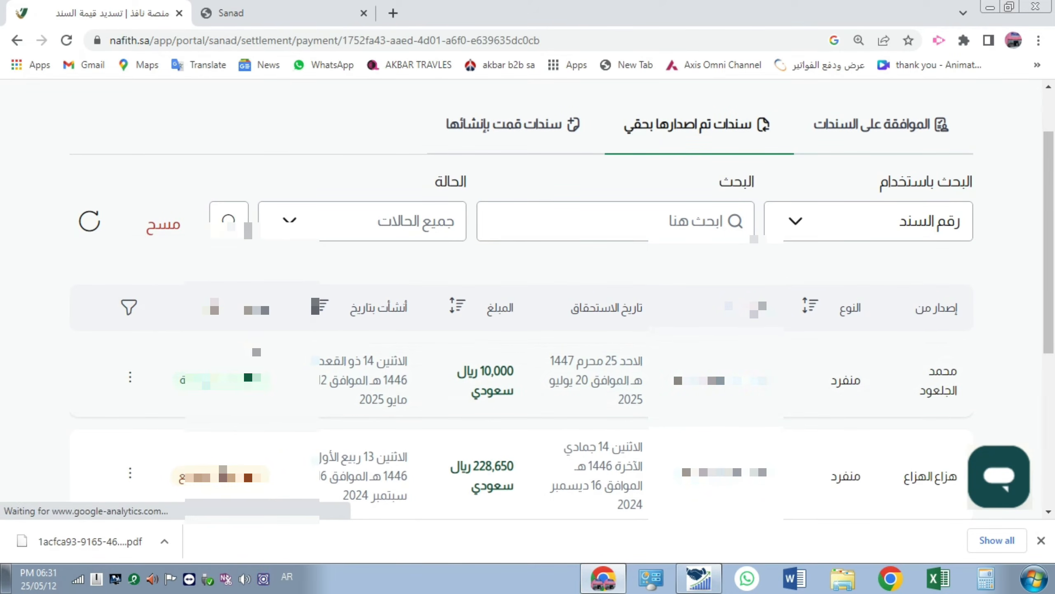
{"action": "left_click", "coordinate": [768, 411]}
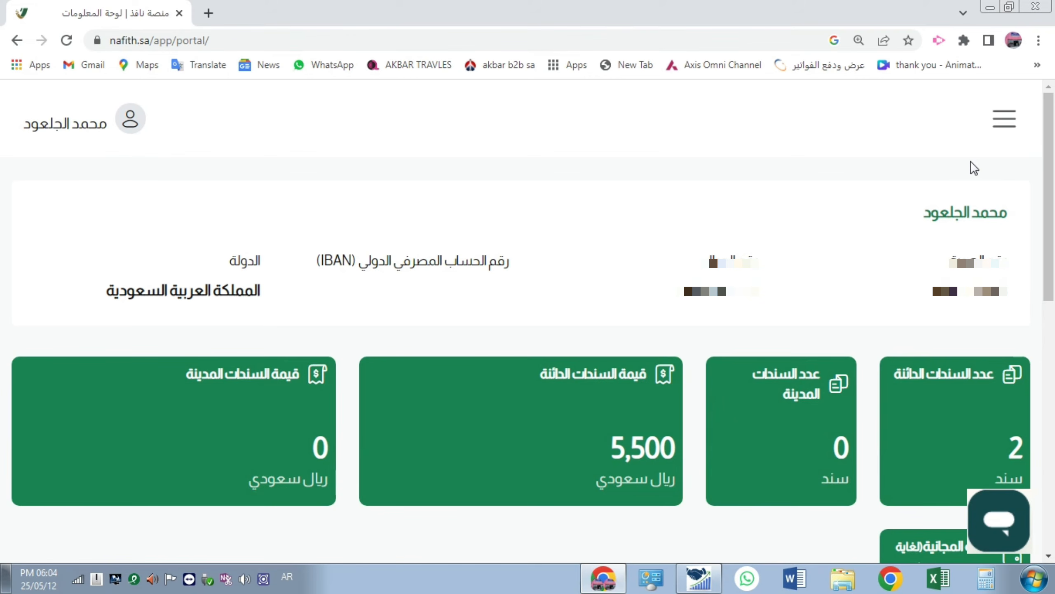
Step: Display the portal's section list from the creditor's dashboard
{"action": "left_click", "coordinate": [1007, 125]}
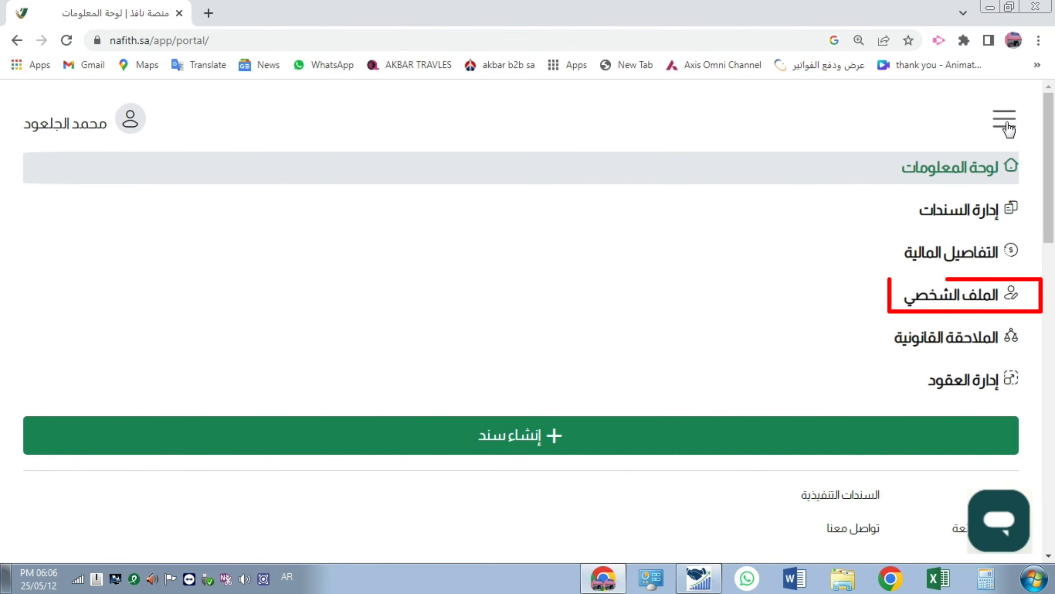